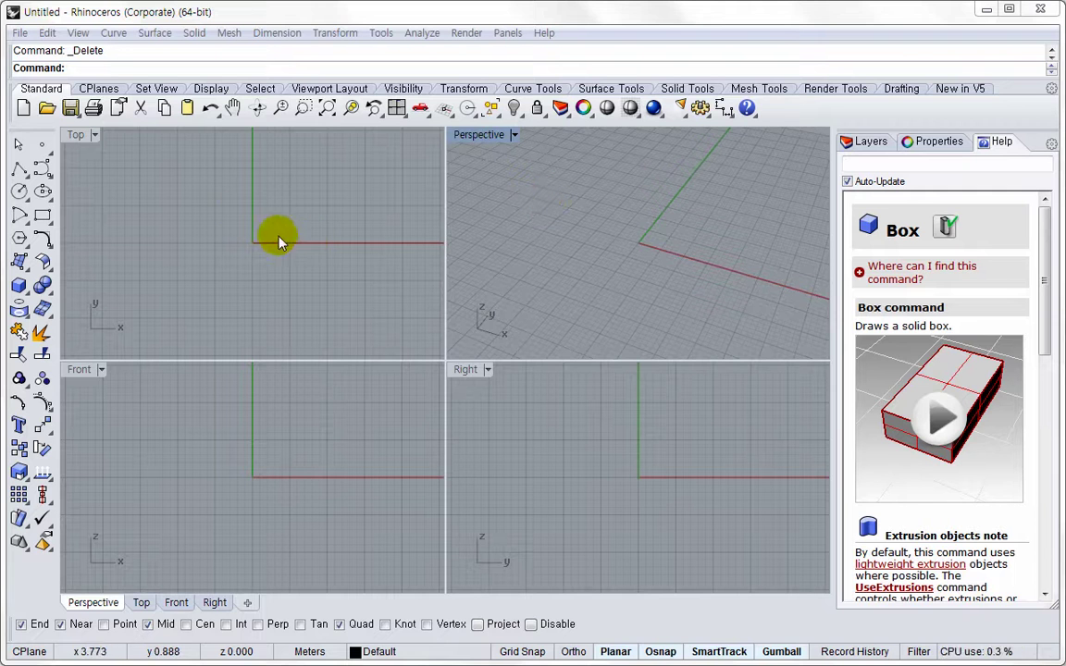
Draw an open degree-3 control point curve with eight points spiralling counterclockwise around the origin in the Top view.
click(42, 168)
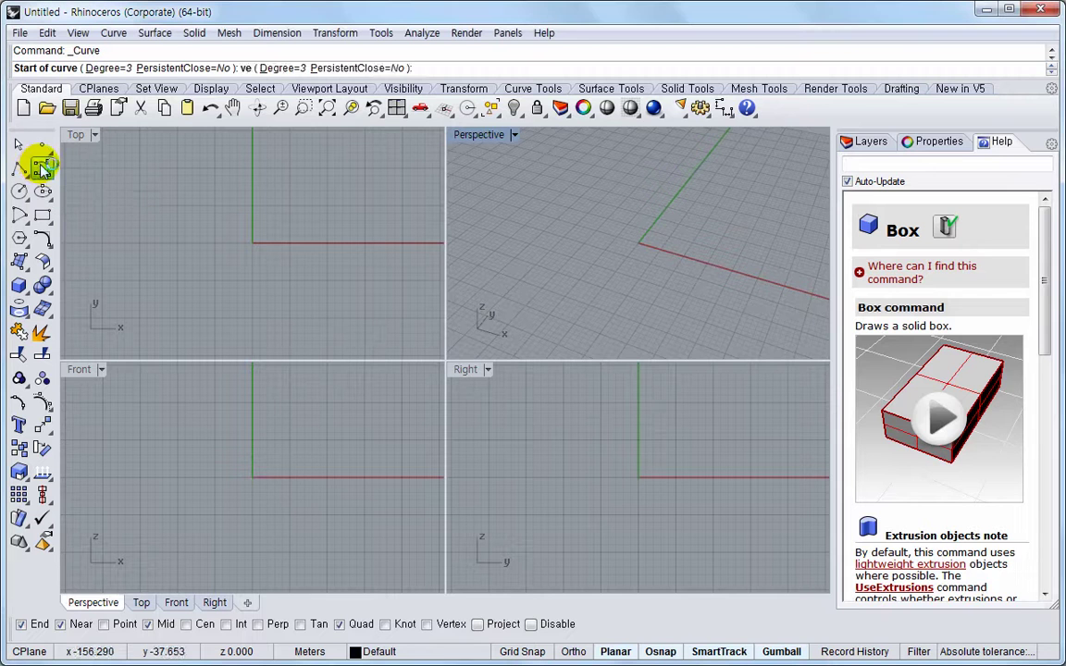
click(251, 177)
click(174, 186)
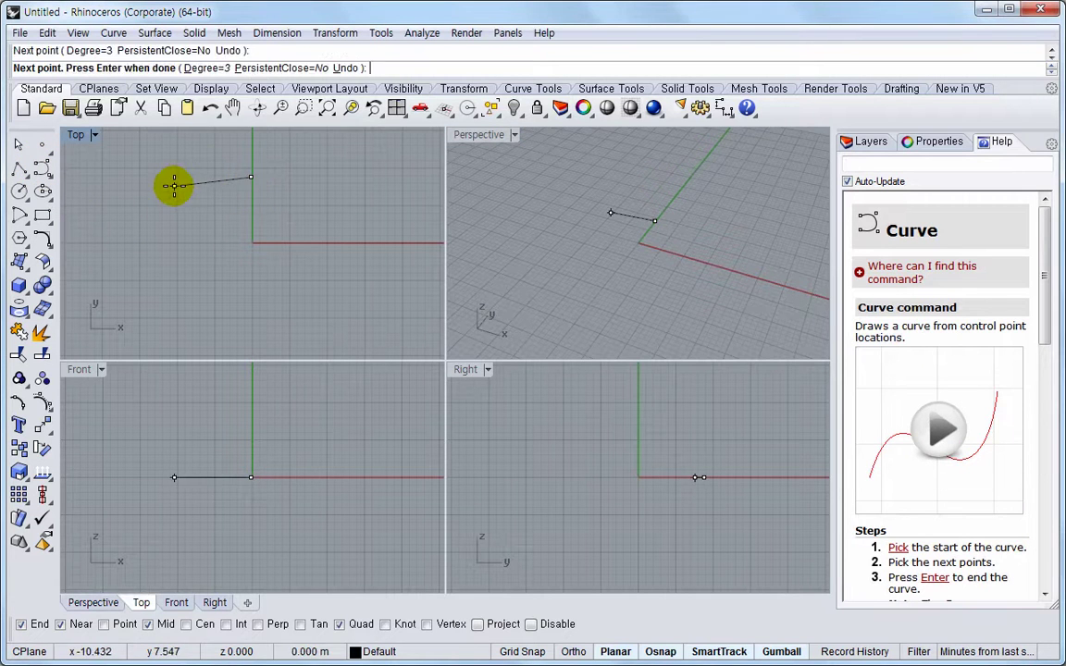
click(145, 267)
click(192, 332)
click(260, 337)
click(316, 285)
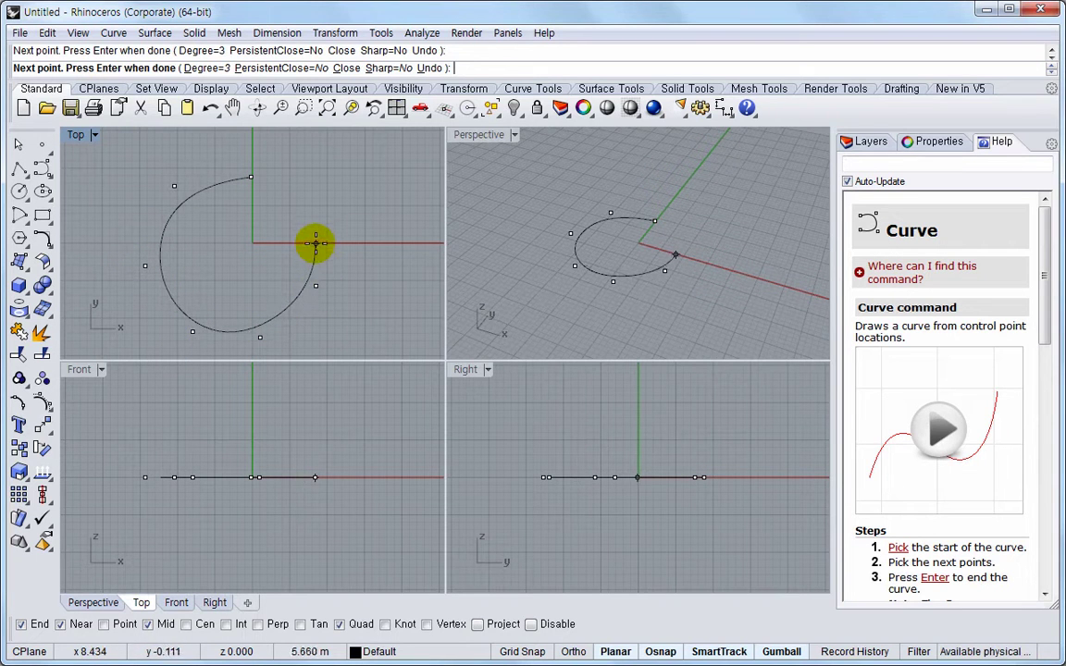
click(316, 241)
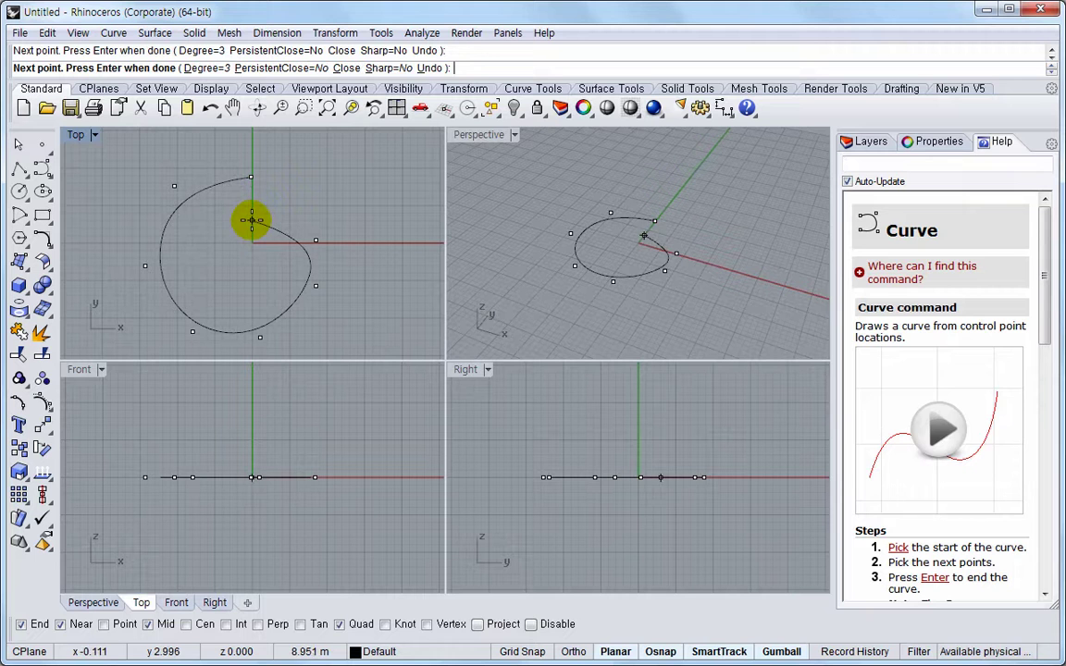
click(252, 220)
key(Return)
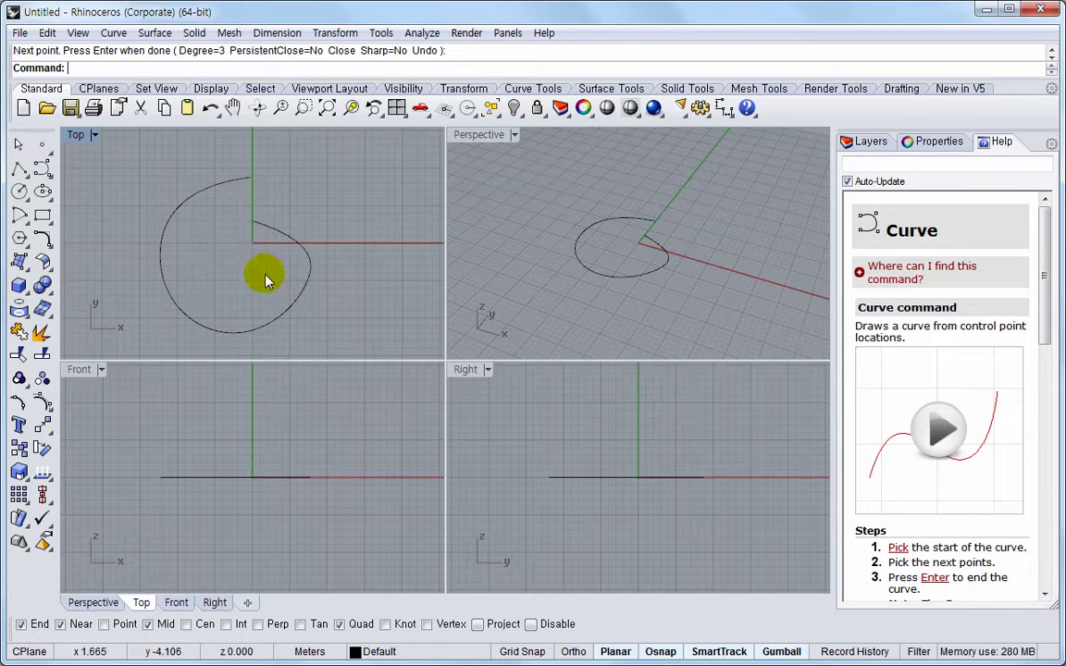
Show the curve's control points and raise all except the start point about 2.2 m vertically in the Front view.
key(Return)
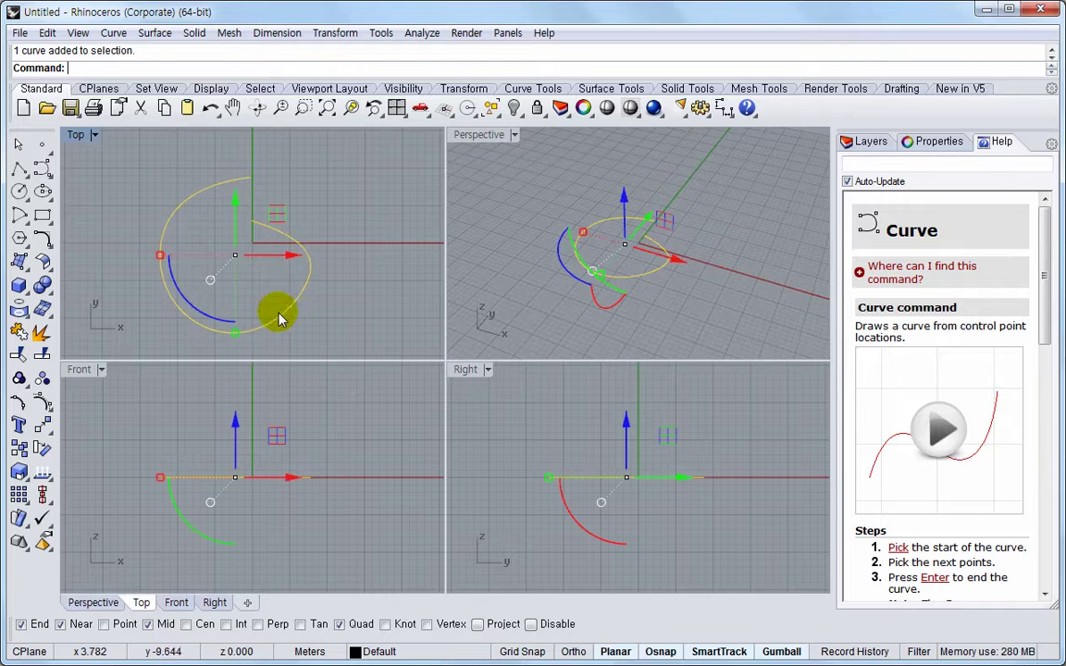
click(42, 400)
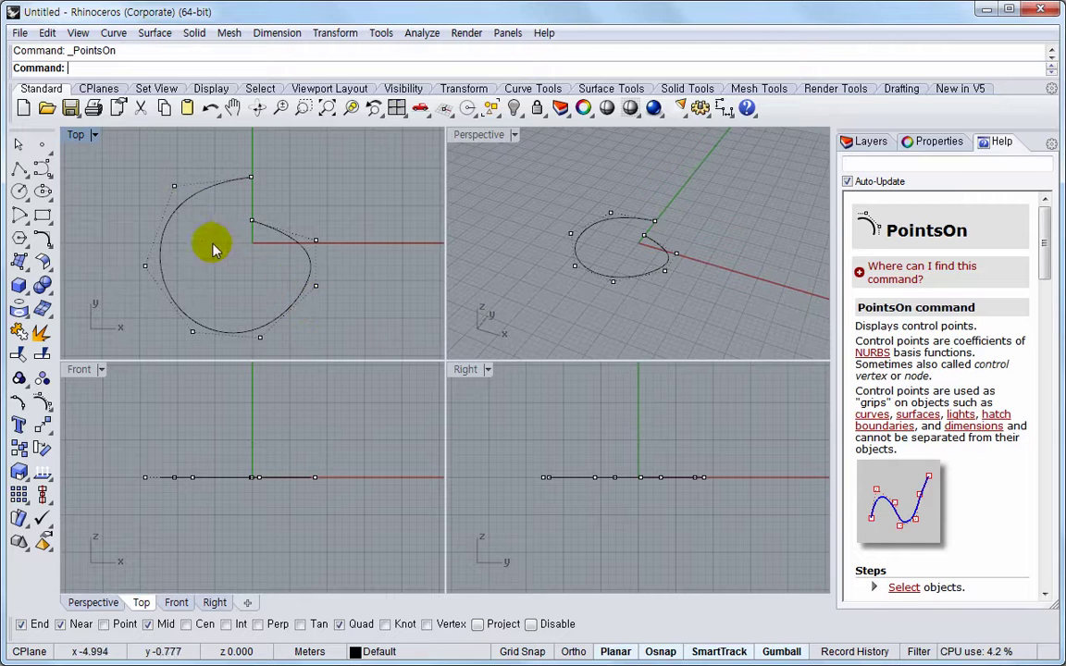
drag(138, 173, 324, 344)
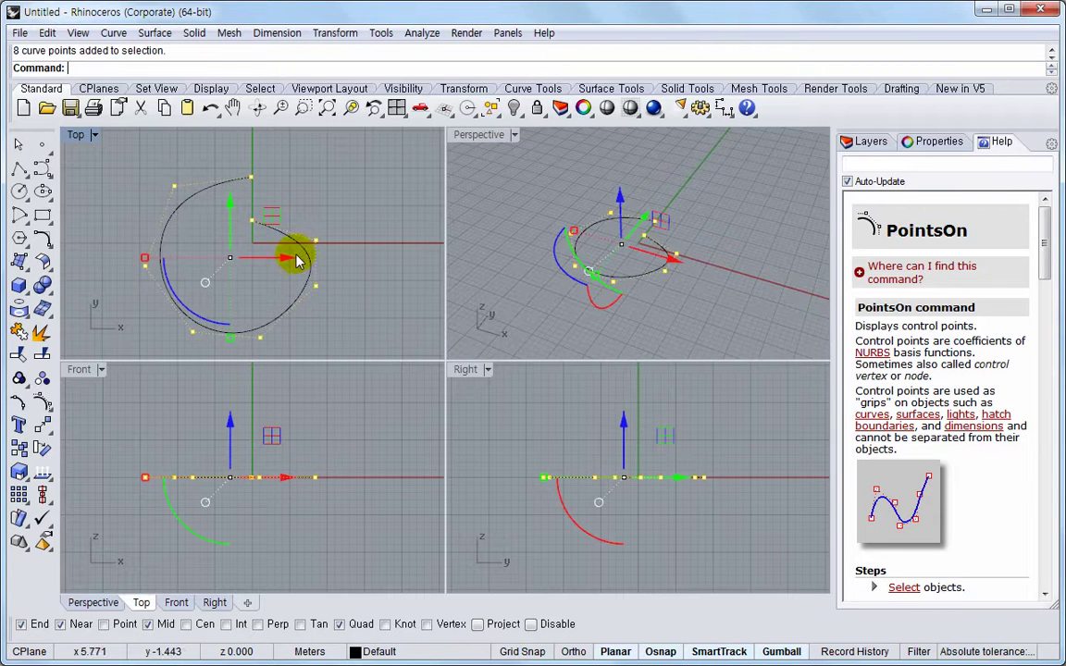
ctrl+click(252, 179)
drag(230, 426, 234, 408)
right_drag(325, 400, 326, 443)
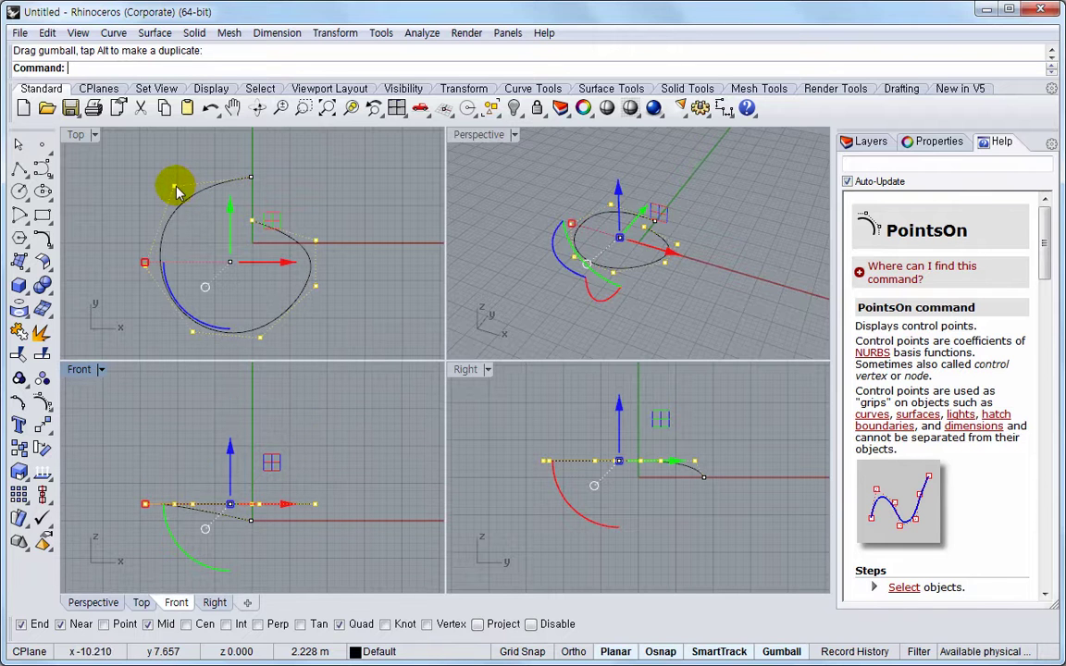
Raise the third-to-last, fourth-to-last and fifth-to-last control points of the curve in three successive lifts, the last about 2.9 m.
ctrl+click(176, 190)
drag(231, 451, 232, 429)
ctrl+click(145, 269)
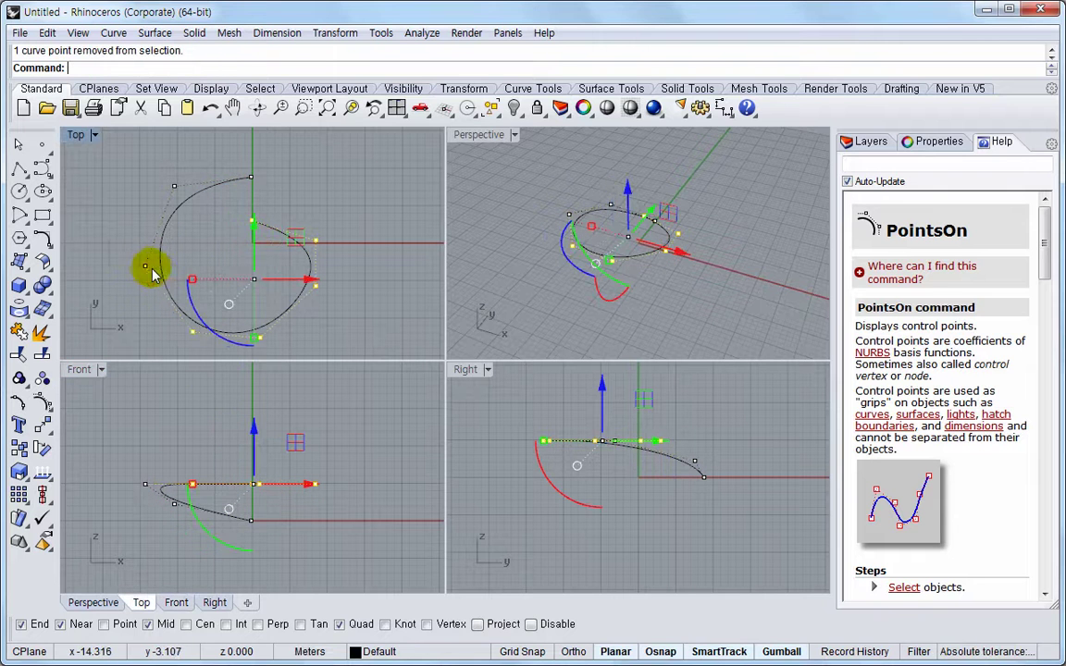
drag(250, 429, 248, 407)
ctrl+click(193, 335)
drag(284, 418, 285, 396)
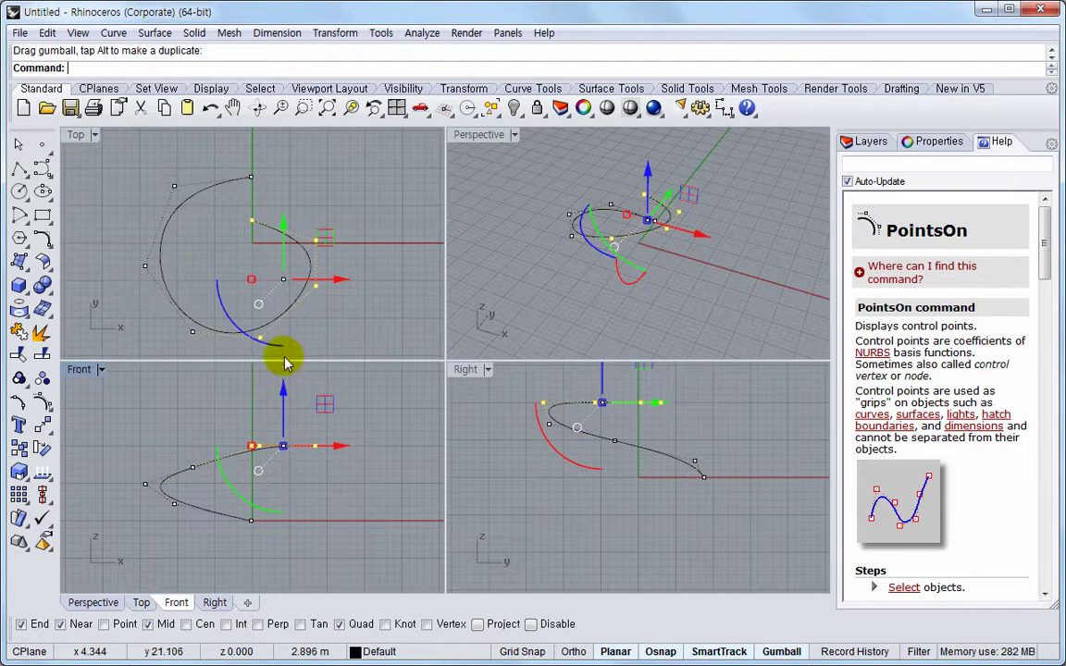
Select the curve's last three control points and raise them together about 3.6 m vertically in the Front view.
click(260, 344)
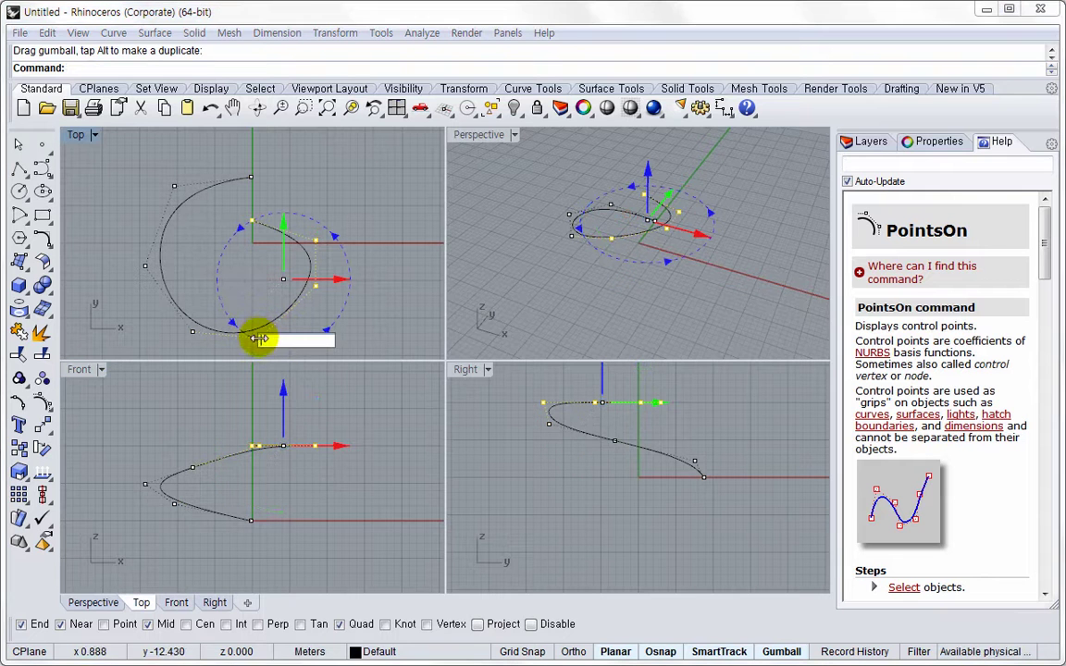
click(355, 347)
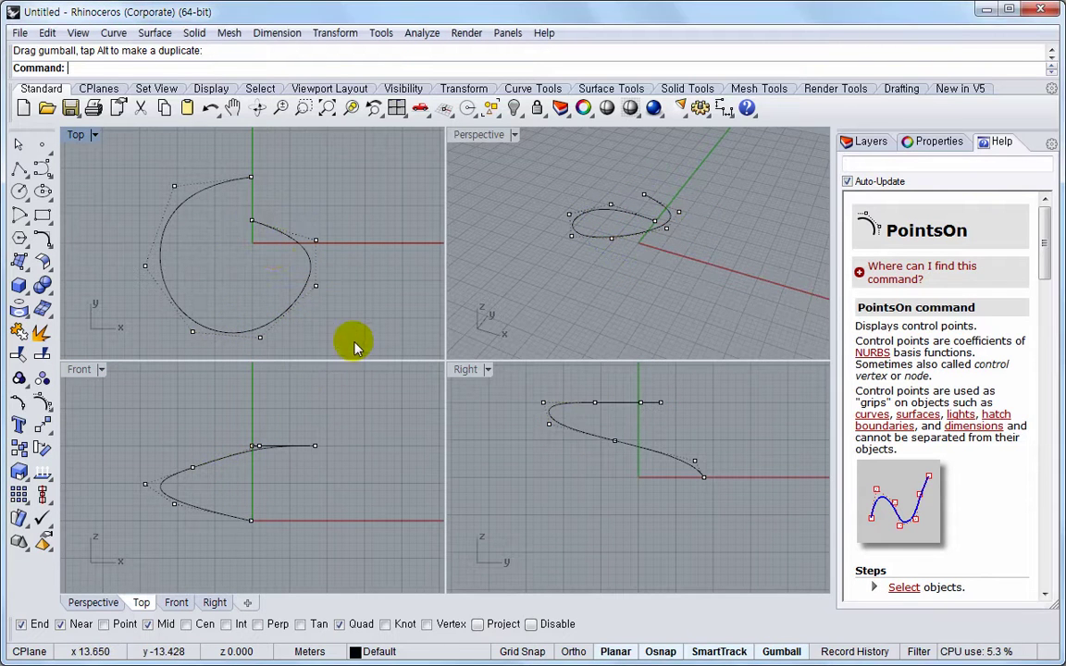
drag(239, 216, 340, 349)
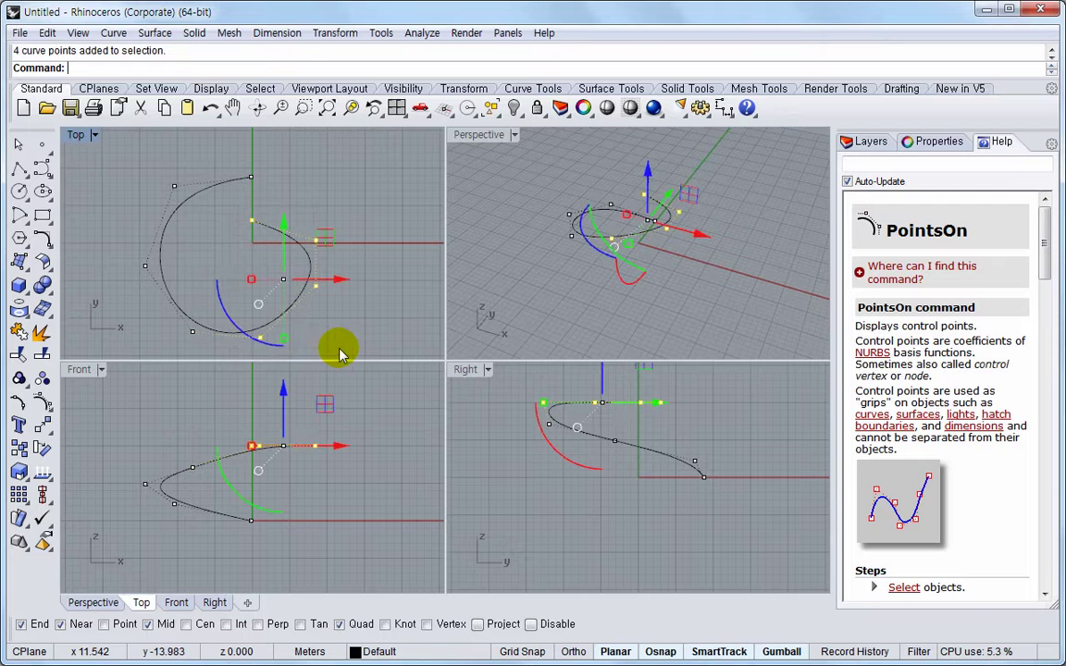
ctrl+click(263, 338)
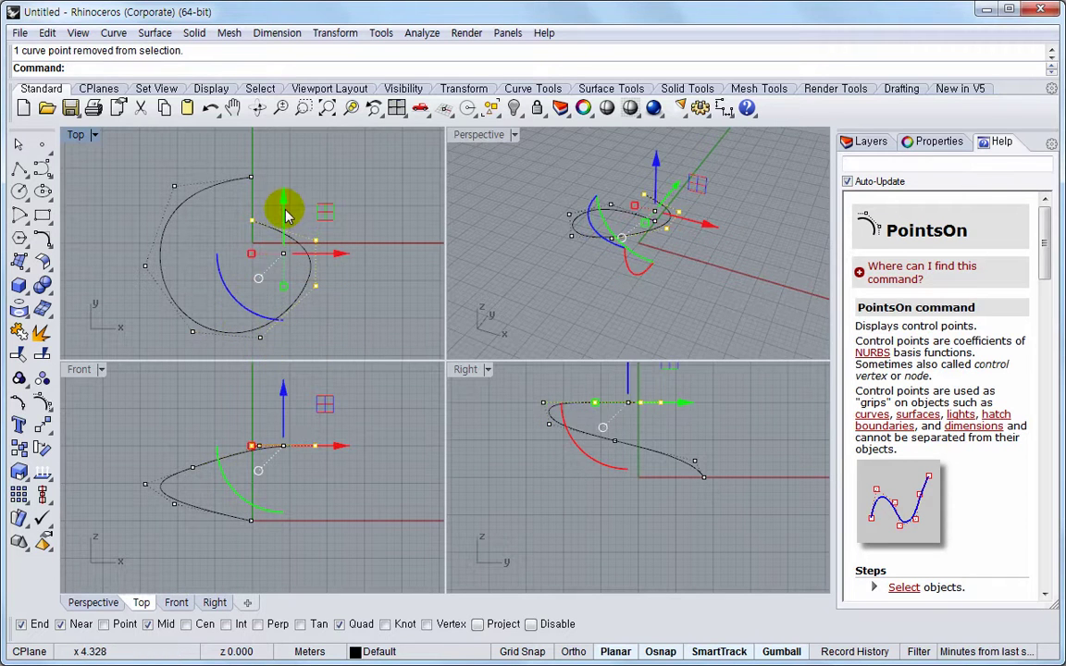
drag(286, 203, 298, 190)
key(ctrl+z)
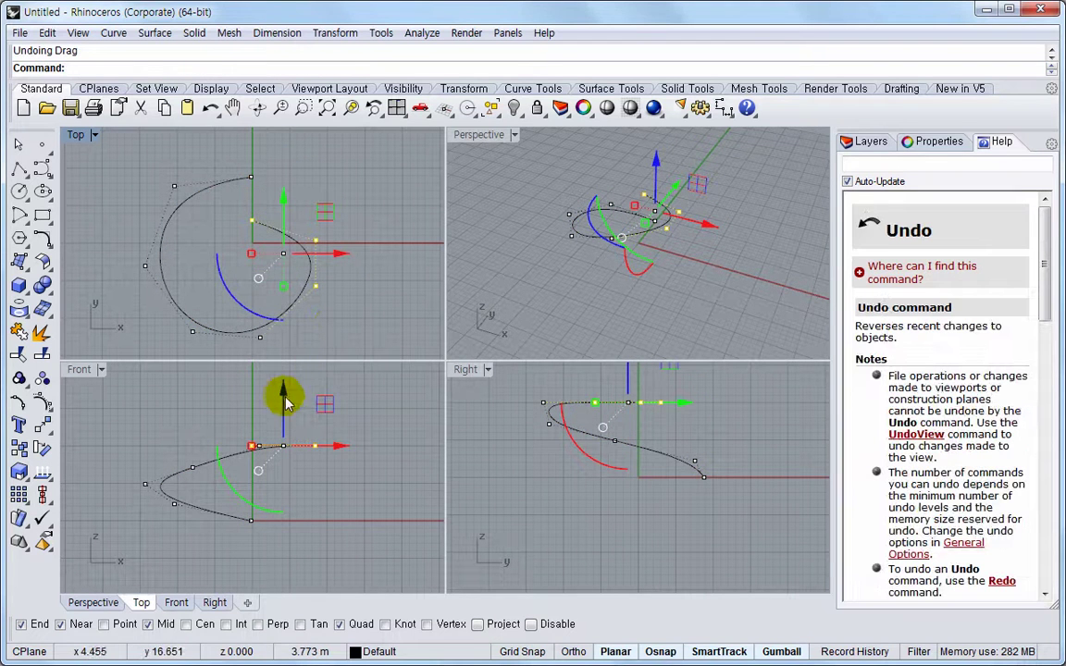
mouse_move(281, 396)
mouse_down()
mouse_move(284, 372)
mouse_move(281, 385)
mouse_up()
right_drag(354, 455, 363, 496)
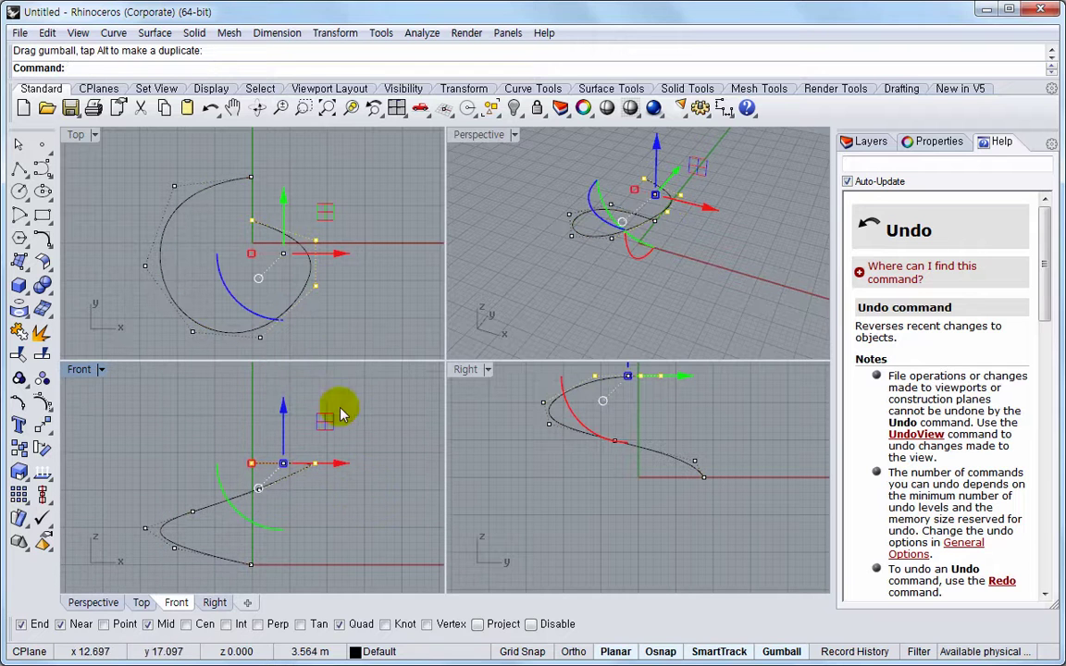
Raise the last two control points about 3.2 m and the end point another 3.1 m or so, and hide the control points.
ctrl+click(315, 285)
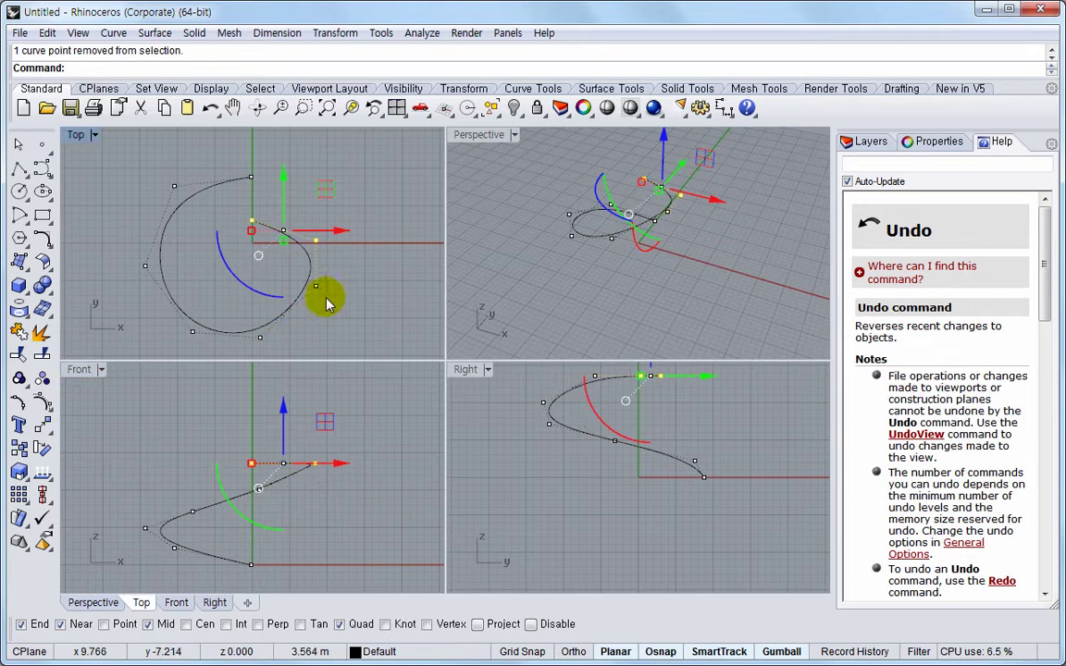
drag(284, 419, 287, 383)
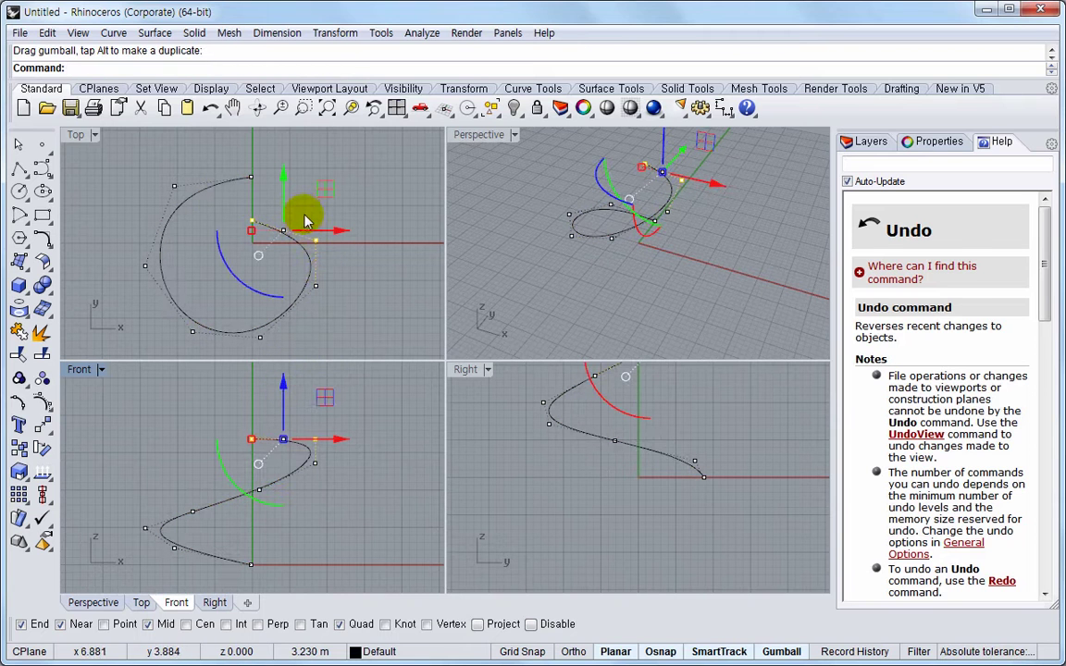
ctrl+click(318, 242)
drag(254, 393, 258, 370)
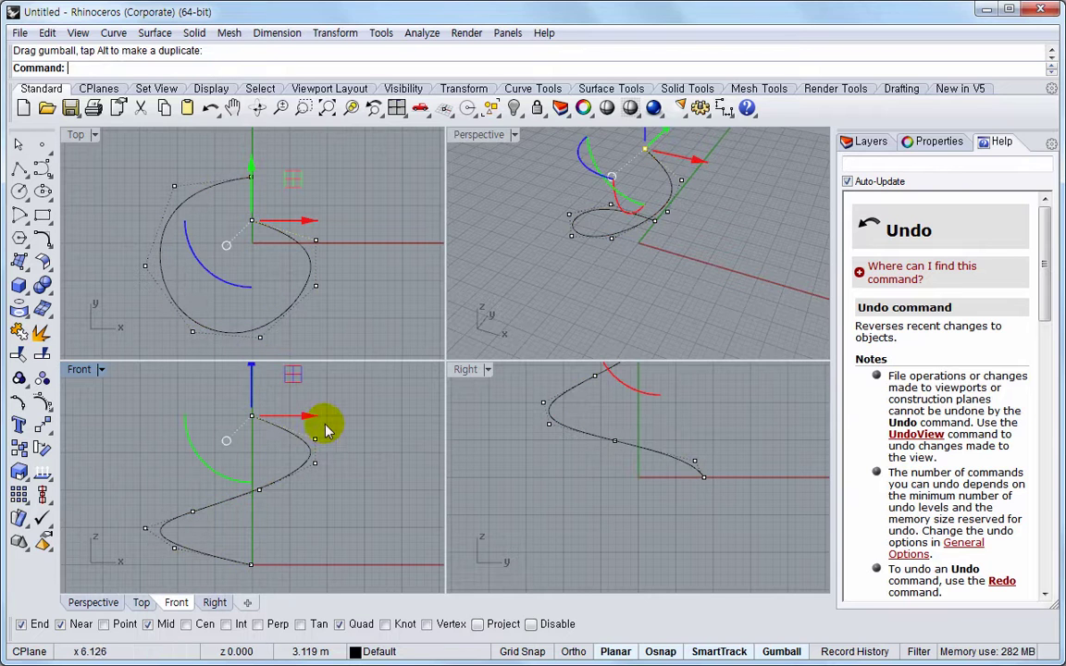
key(Escape)
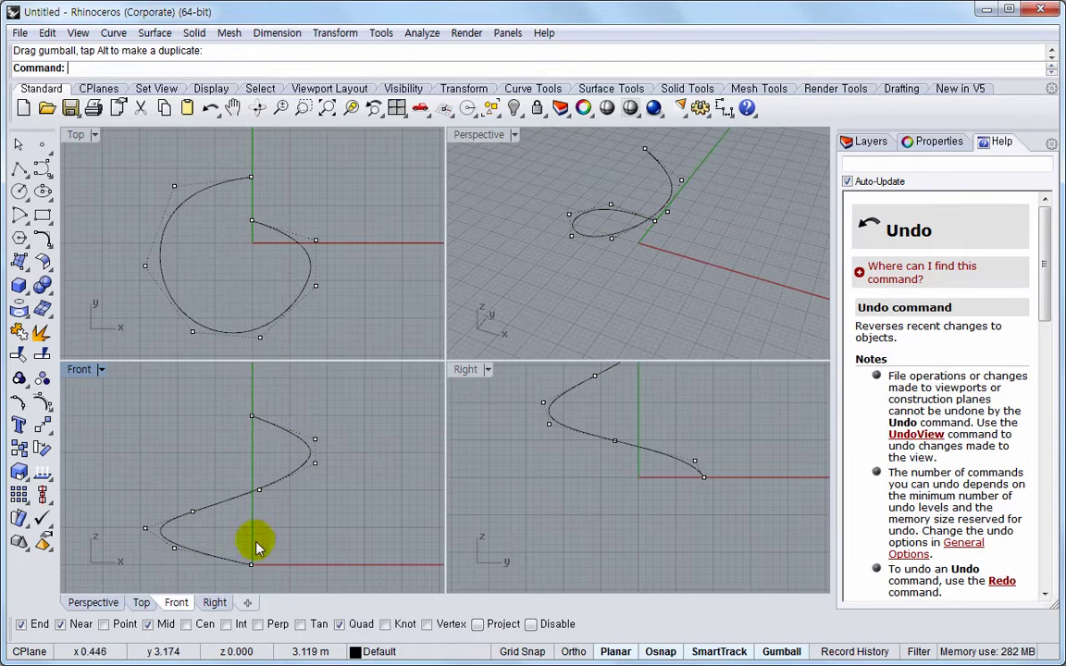
right_click(44, 402)
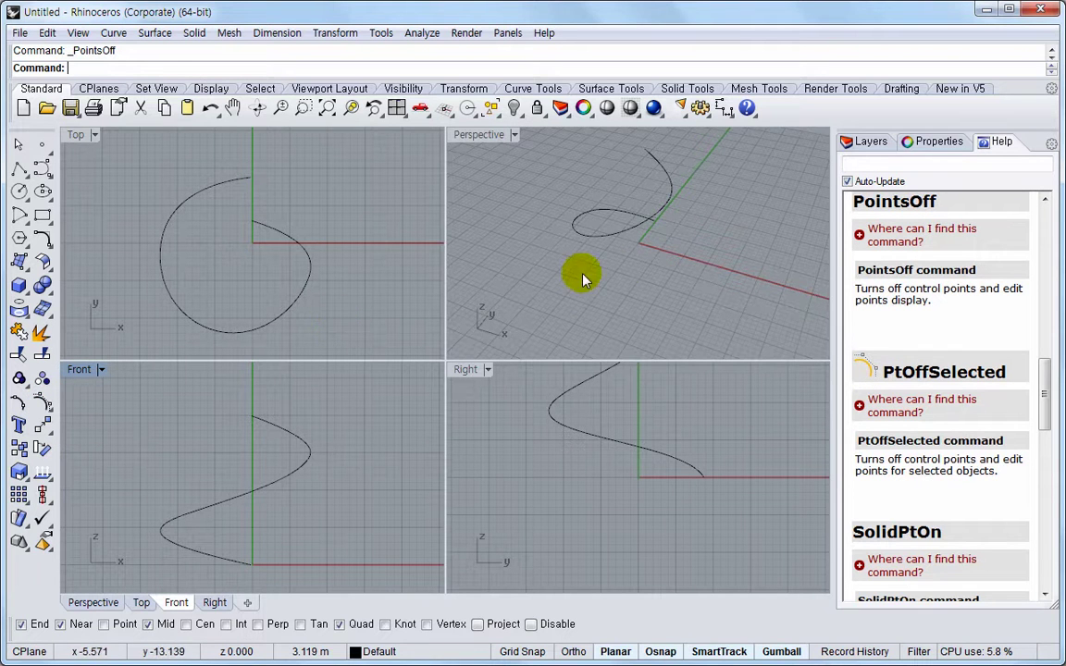
Draw a small, thin solid box beside the curve's lower end in the maximized Perspective view, using corner to corner and height.
double_click(488, 139)
mouse_move(523, 375)
right_down()
mouse_move(392, 368)
mouse_move(546, 393)
mouse_move(519, 386)
mouse_move(540, 386)
right_up()
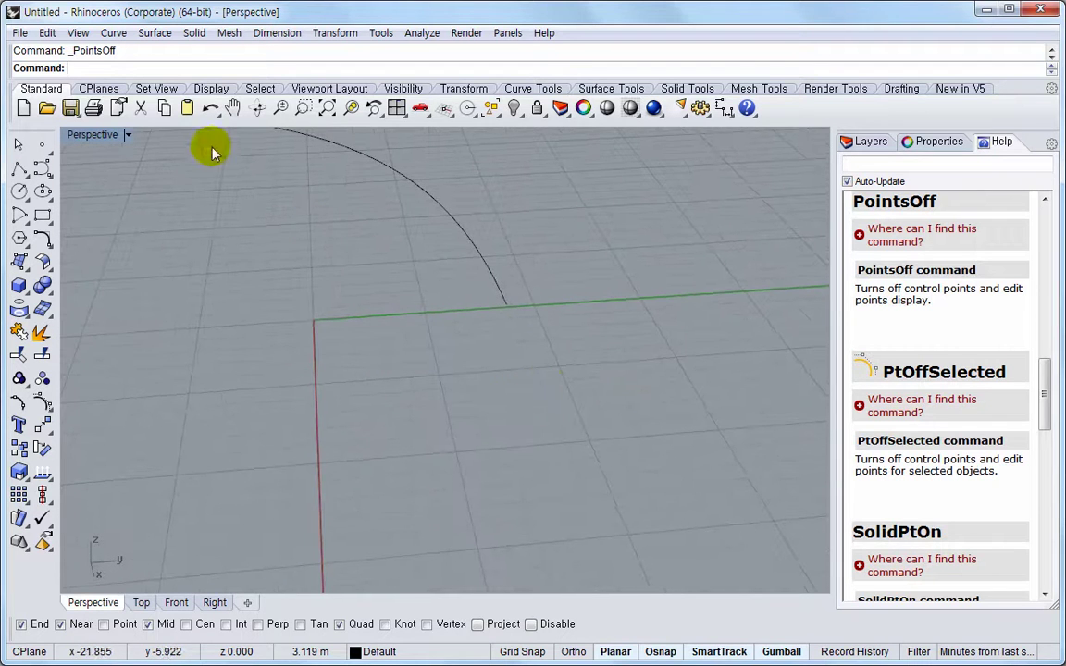
click(195, 33)
mouse_move(370, 58)
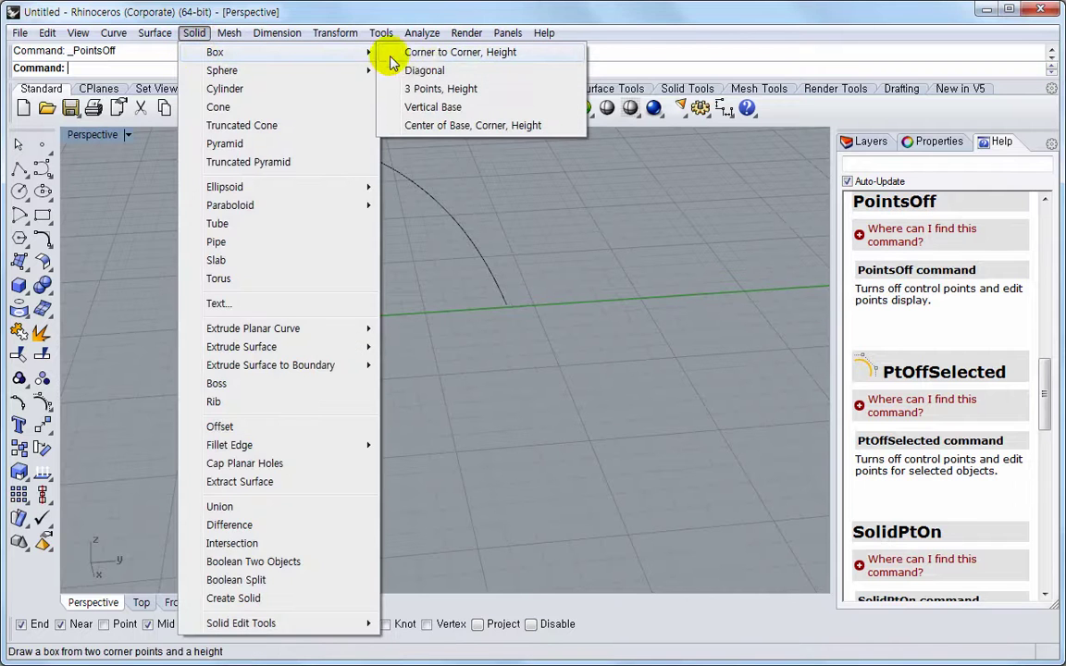
click(421, 52)
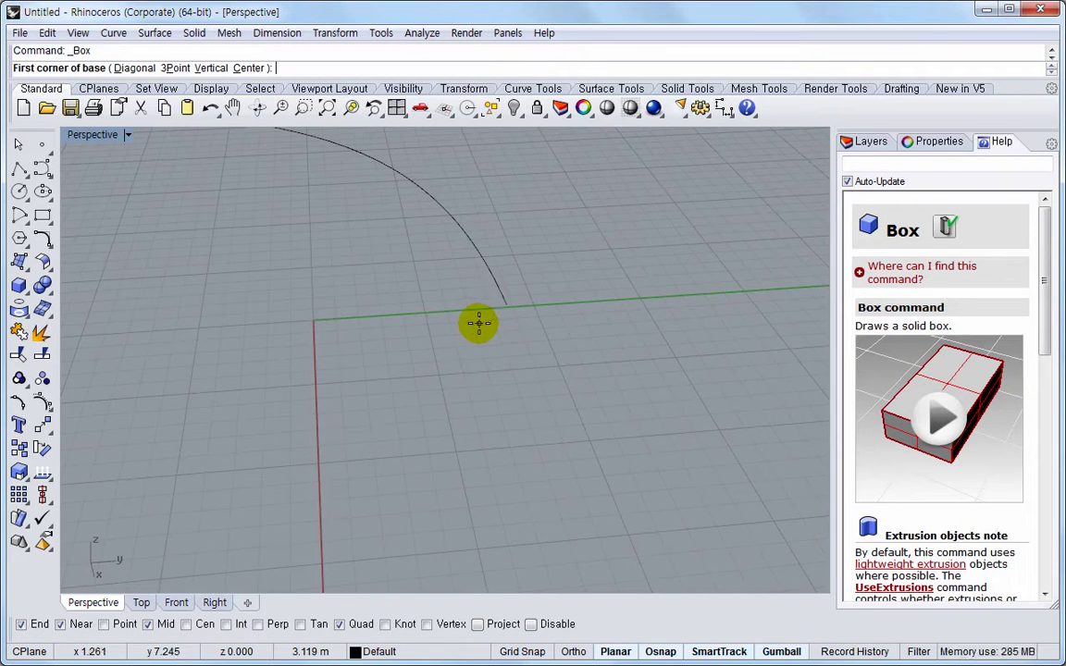
click(475, 332)
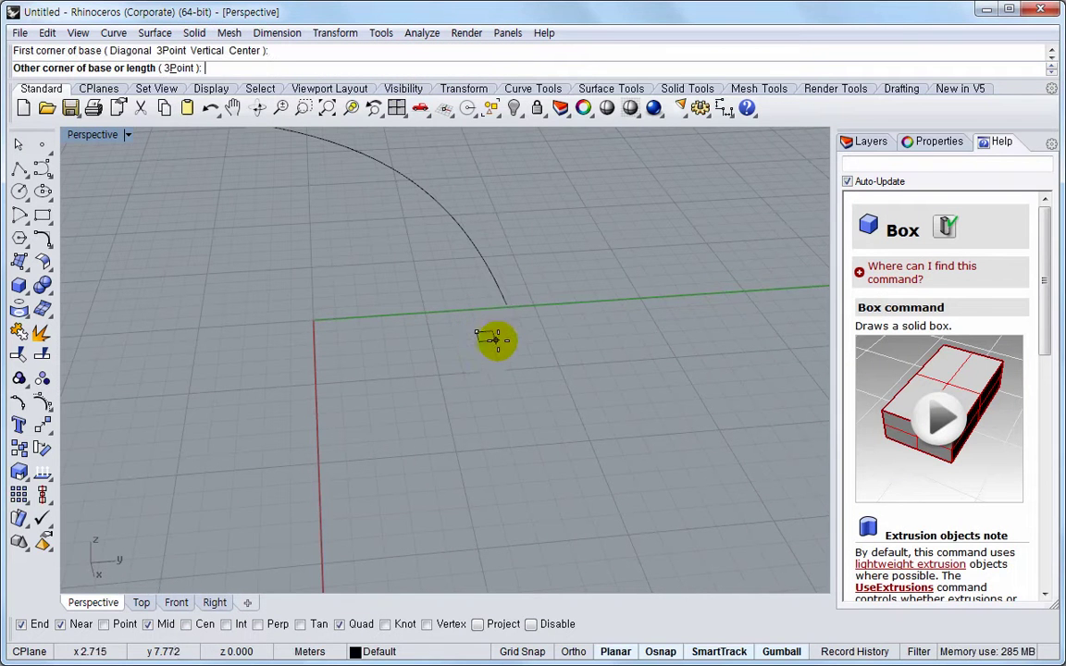
click(549, 342)
click(547, 356)
right_drag(512, 388, 443, 346)
scroll(445, 370, down, 5)
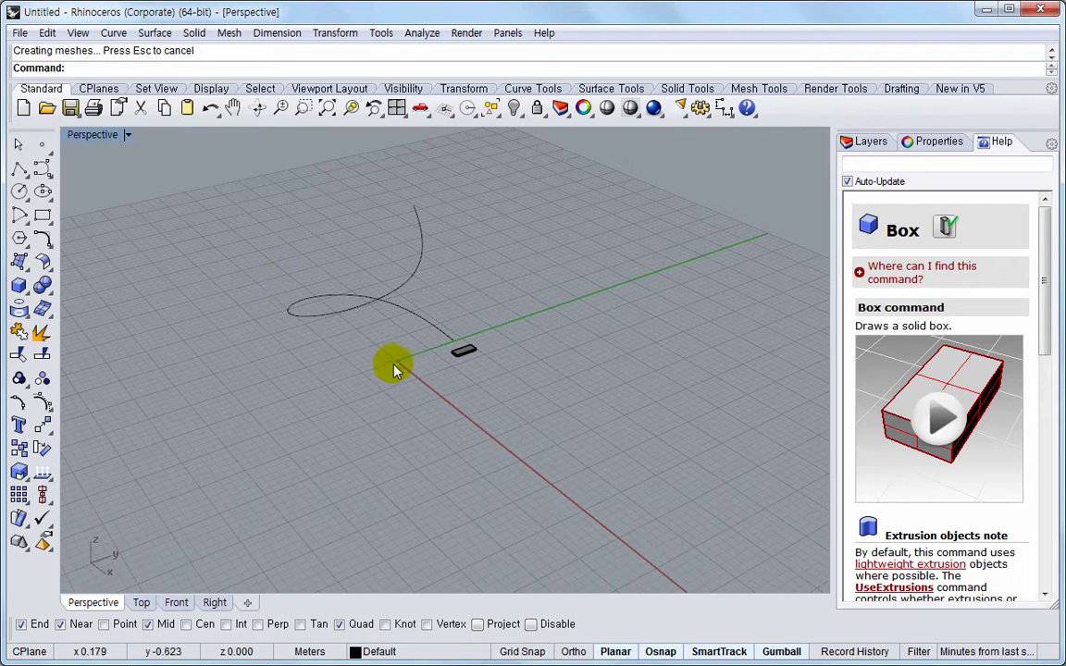
Start an array along curve of the box, using the spiral as the path and picking it near its lower end.
click(335, 32)
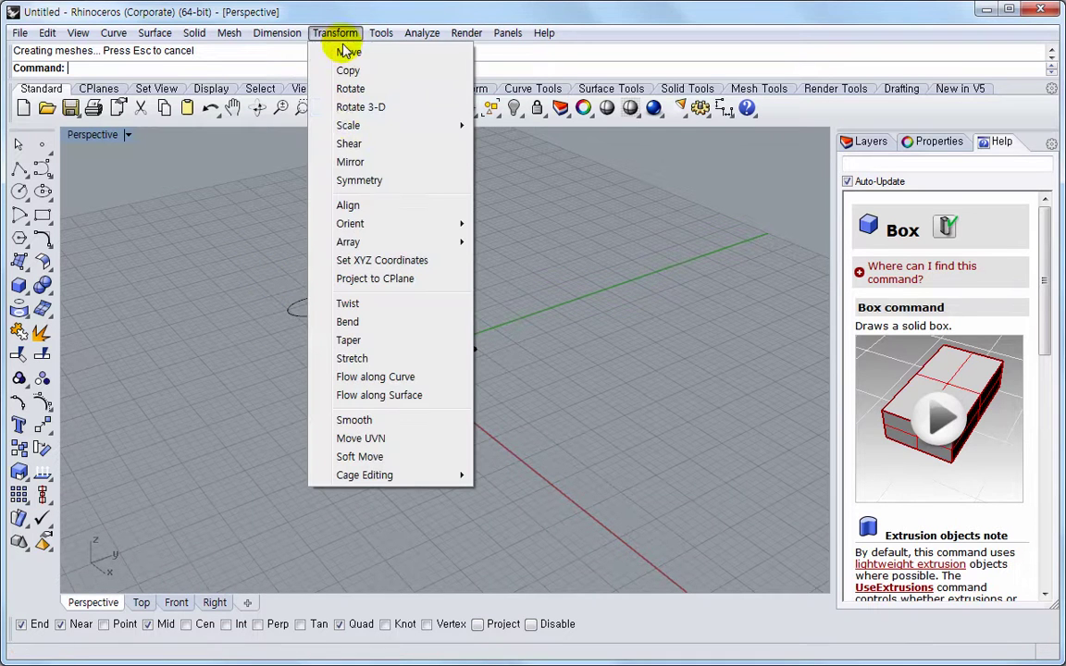
mouse_move(344, 248)
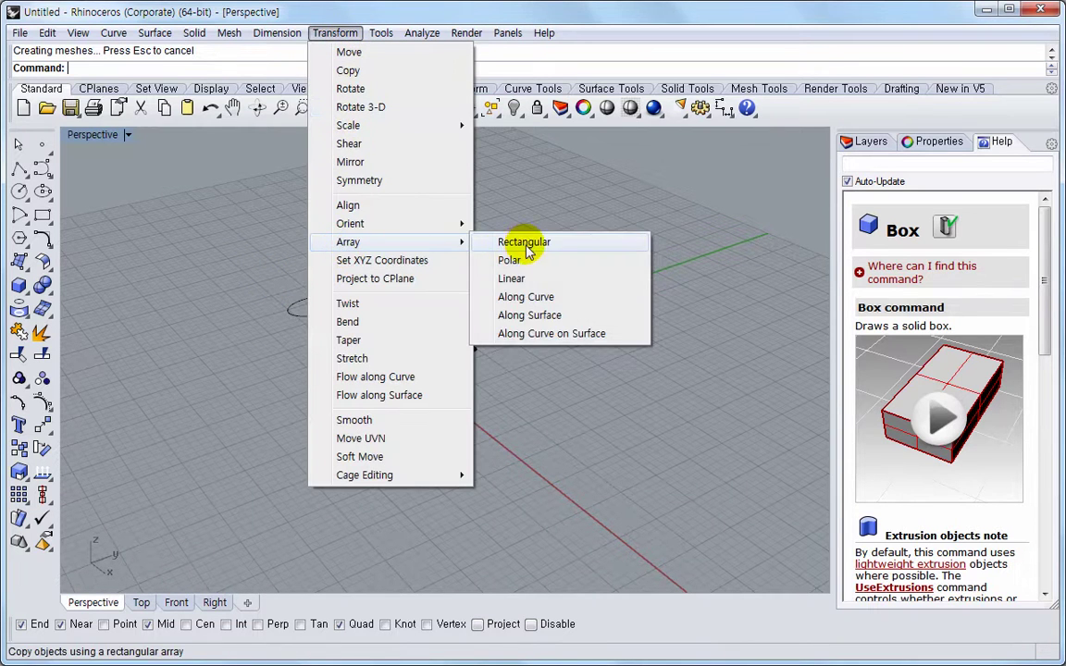
click(585, 304)
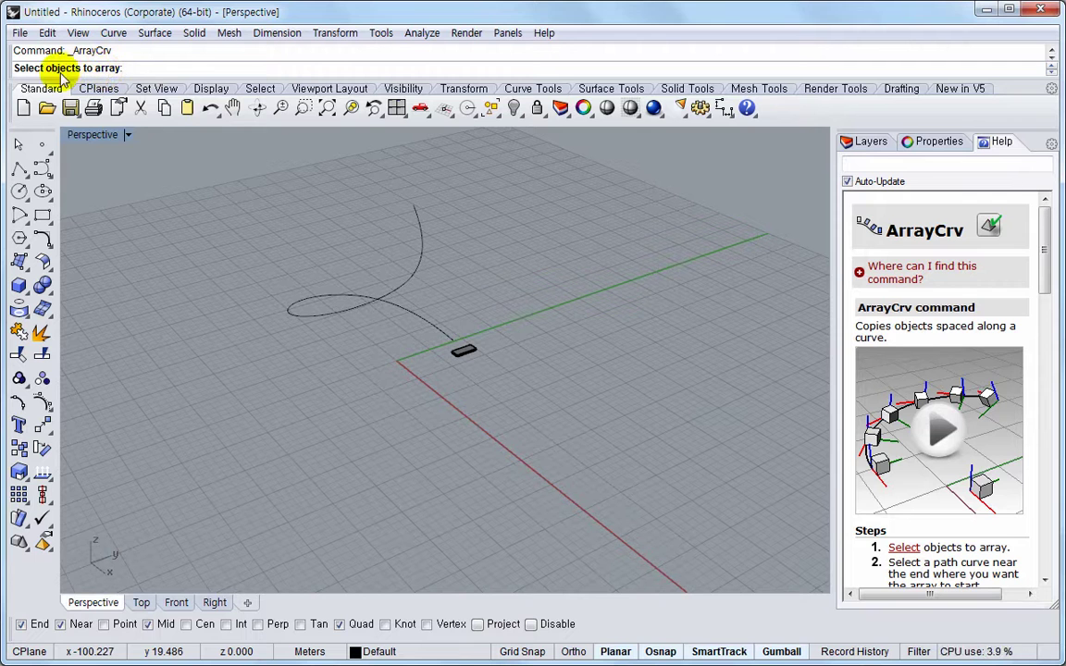
click(465, 350)
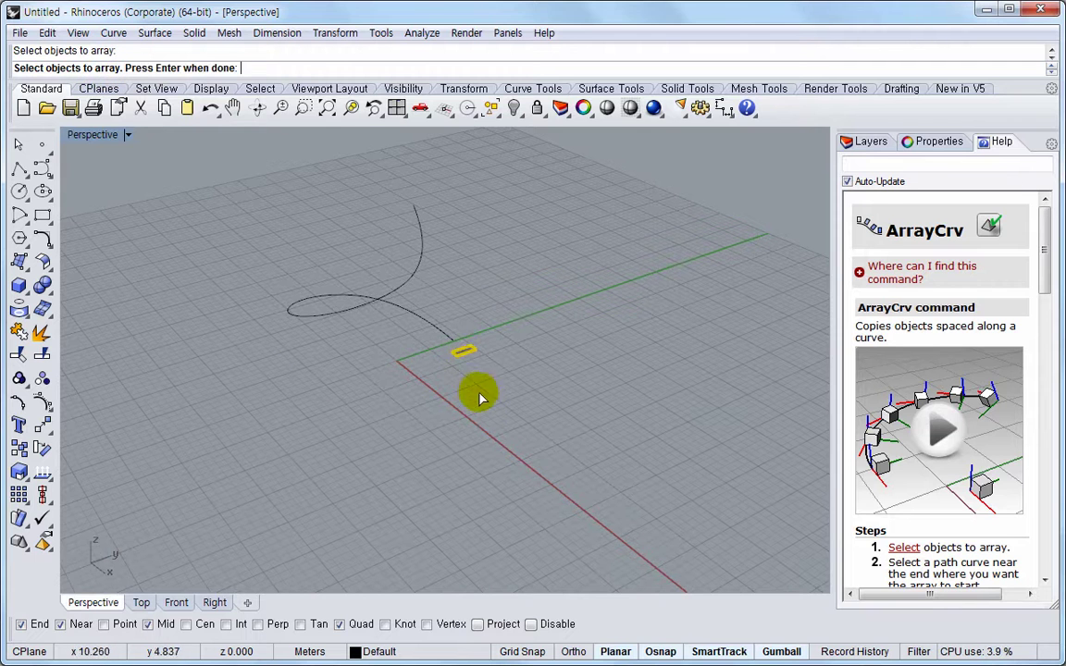
key(Return)
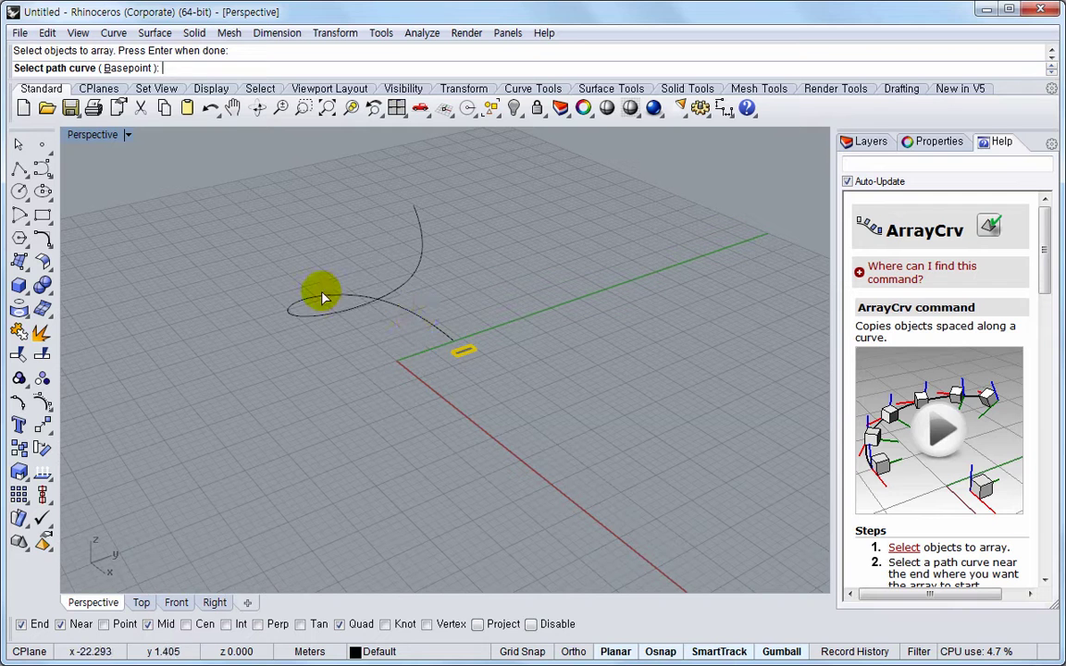
click(443, 337)
Try arraying 20 copies of the box along the spiral with Freeform orientation, check the result in Perspective, and undo the array.
drag(463, 244, 547, 244)
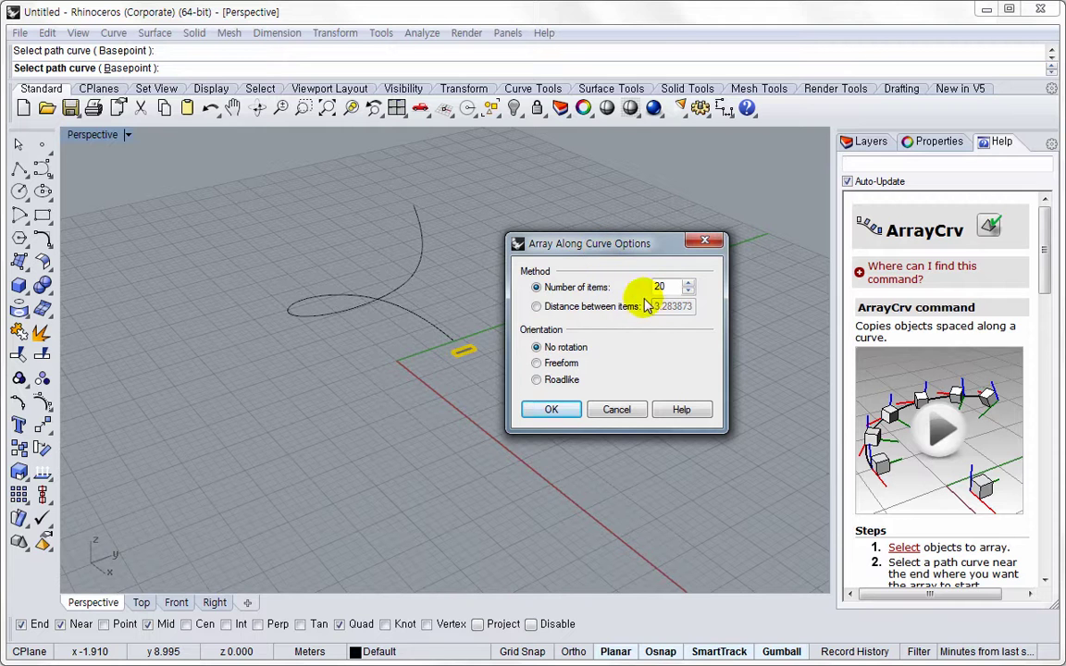
click(537, 307)
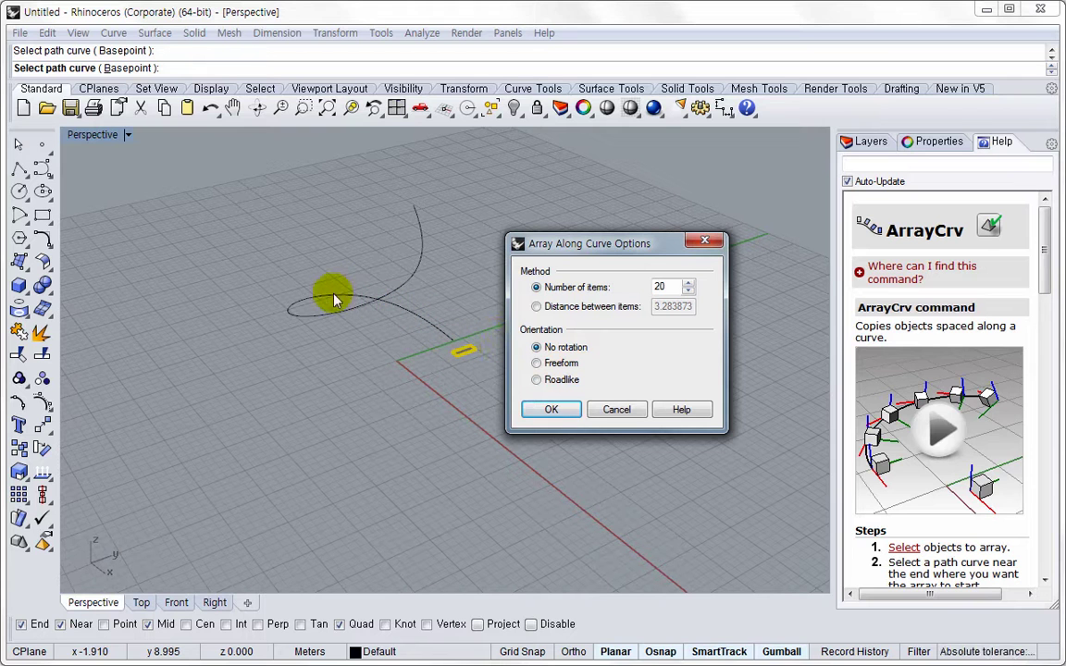
click(539, 366)
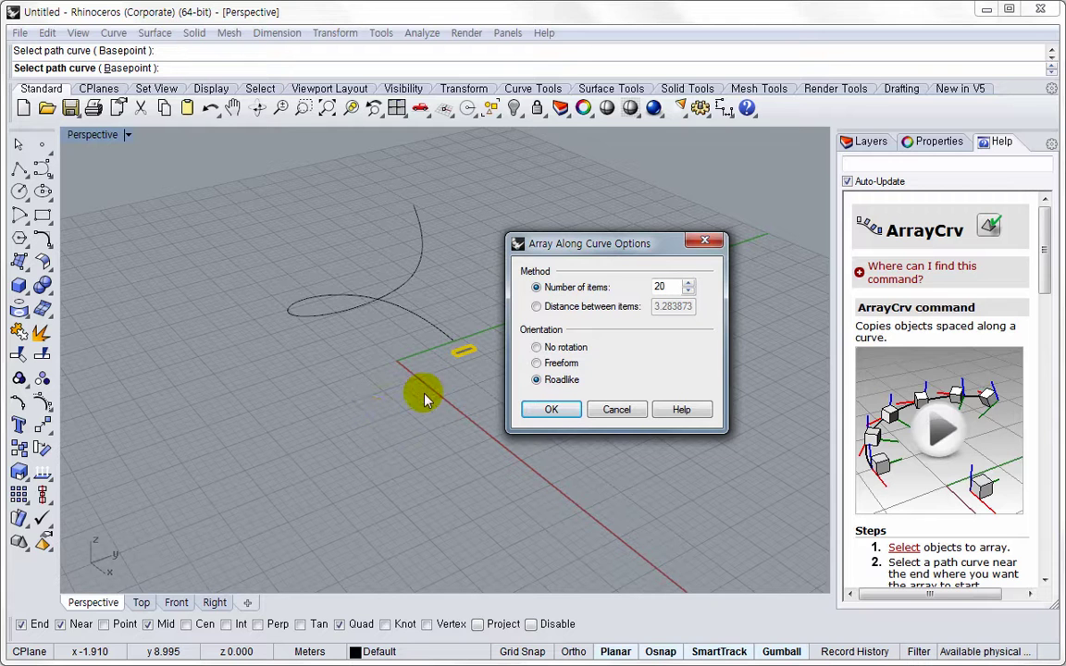
click(555, 409)
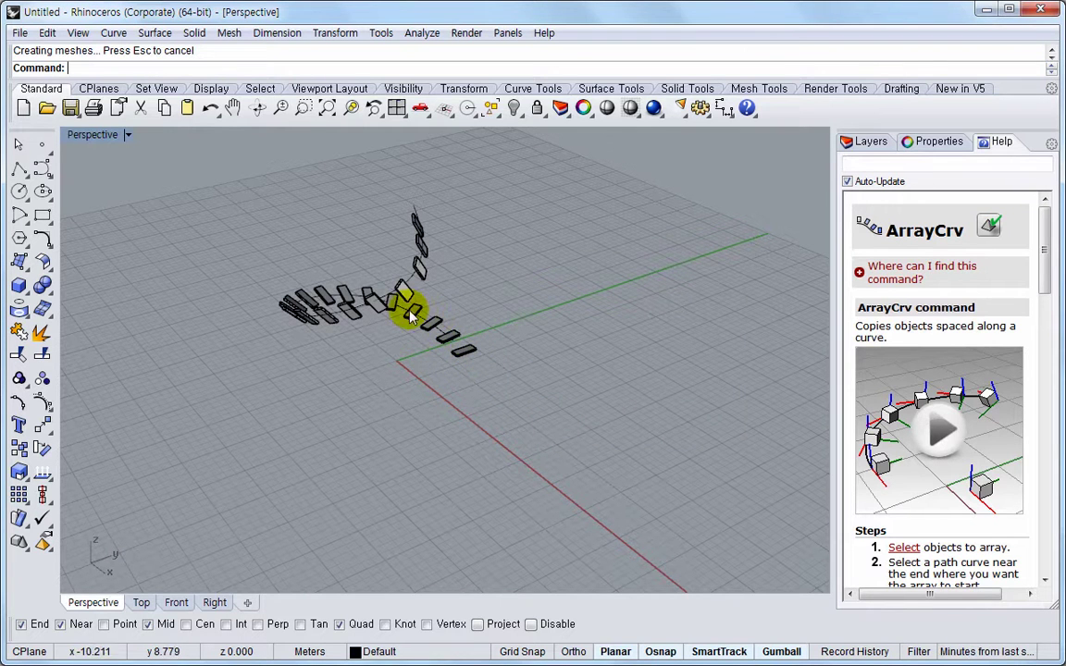
right_drag(335, 316, 465, 361)
right_drag(533, 326, 564, 303)
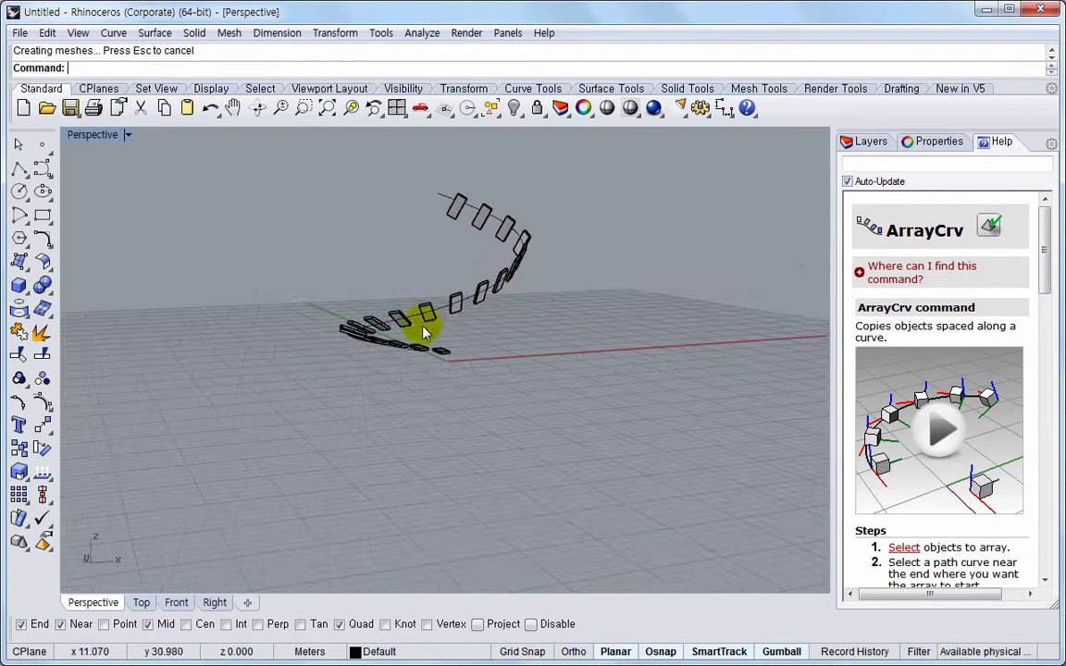
double_click(98, 135)
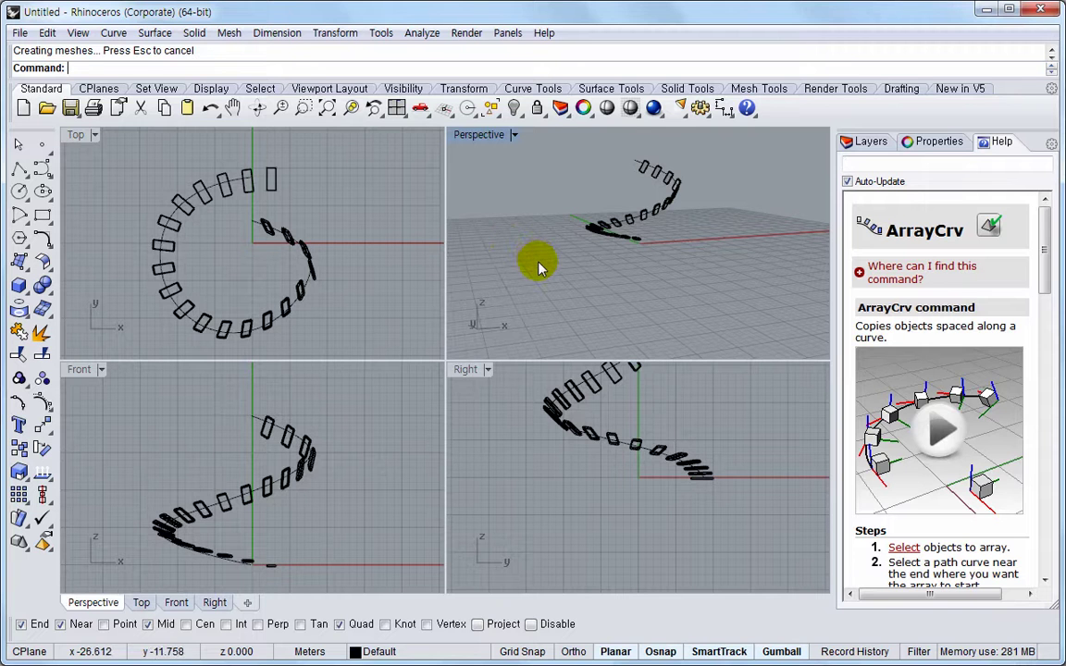
key(ctrl+z)
Array the box along the spiral from its lower end with 20 items and No rotation orientation, without a custom base point.
scroll(629, 243, up, 5)
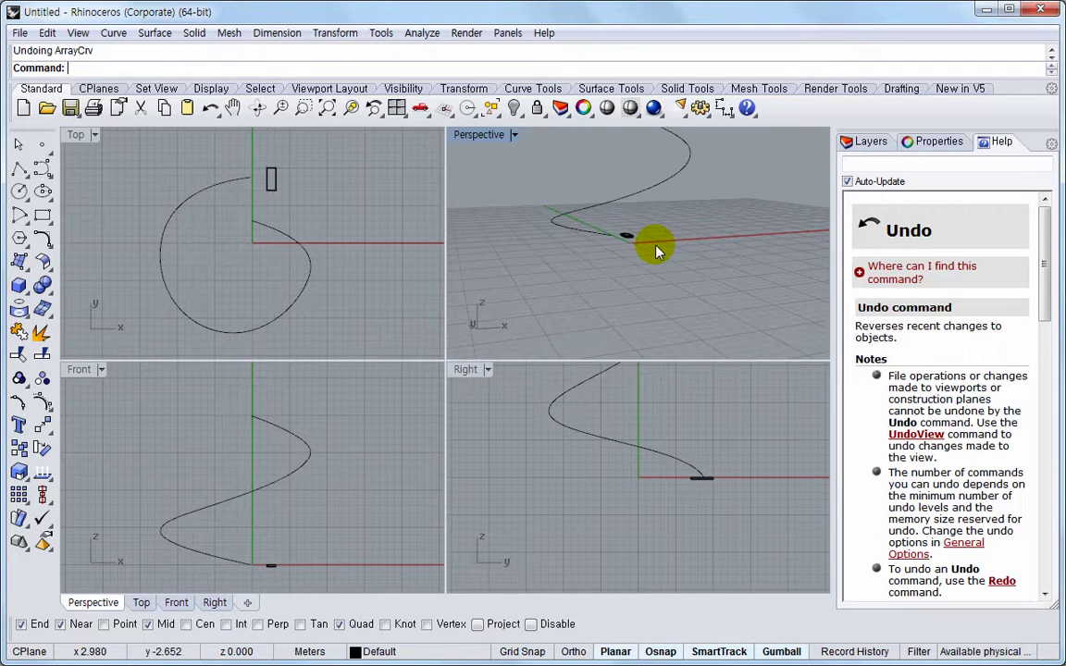
right_drag(617, 263, 588, 291)
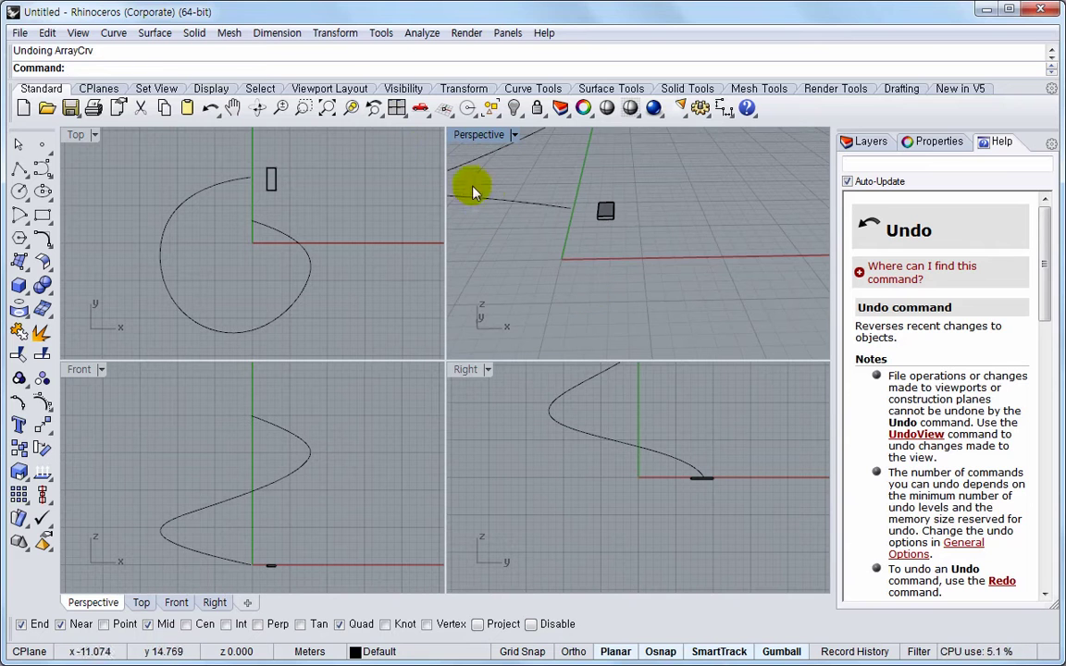
click(335, 33)
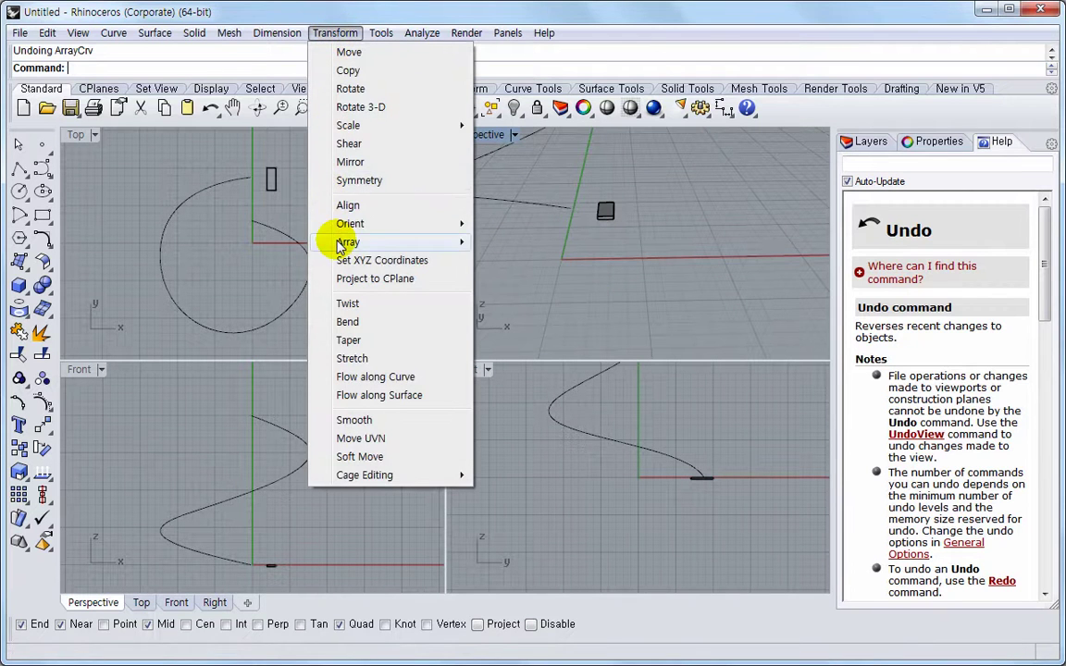
mouse_move(404, 243)
click(526, 297)
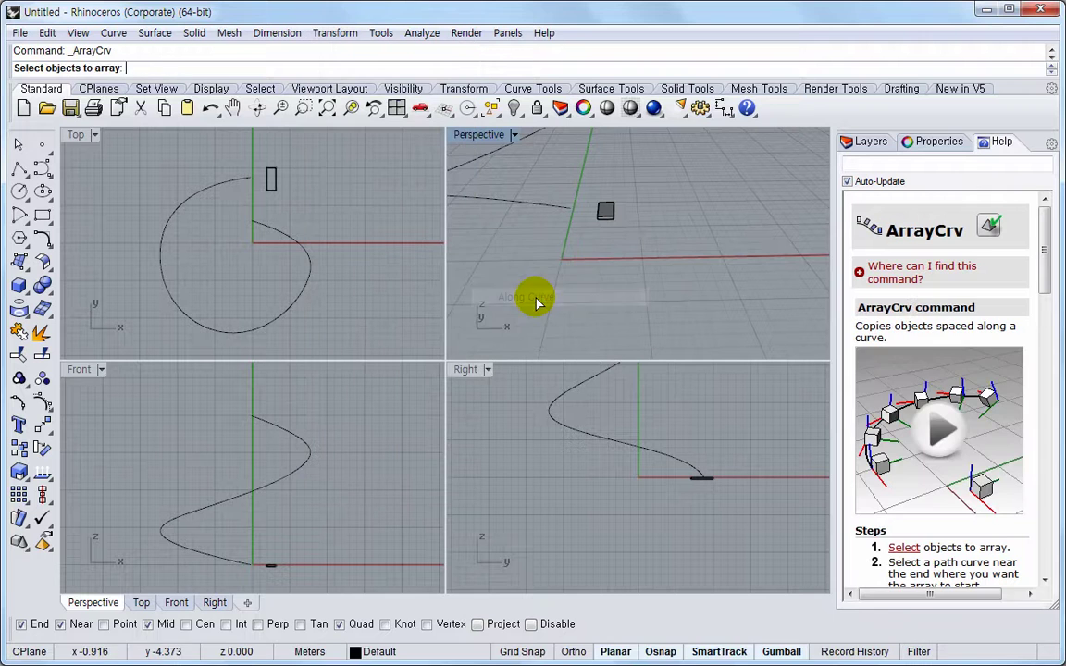
click(610, 219)
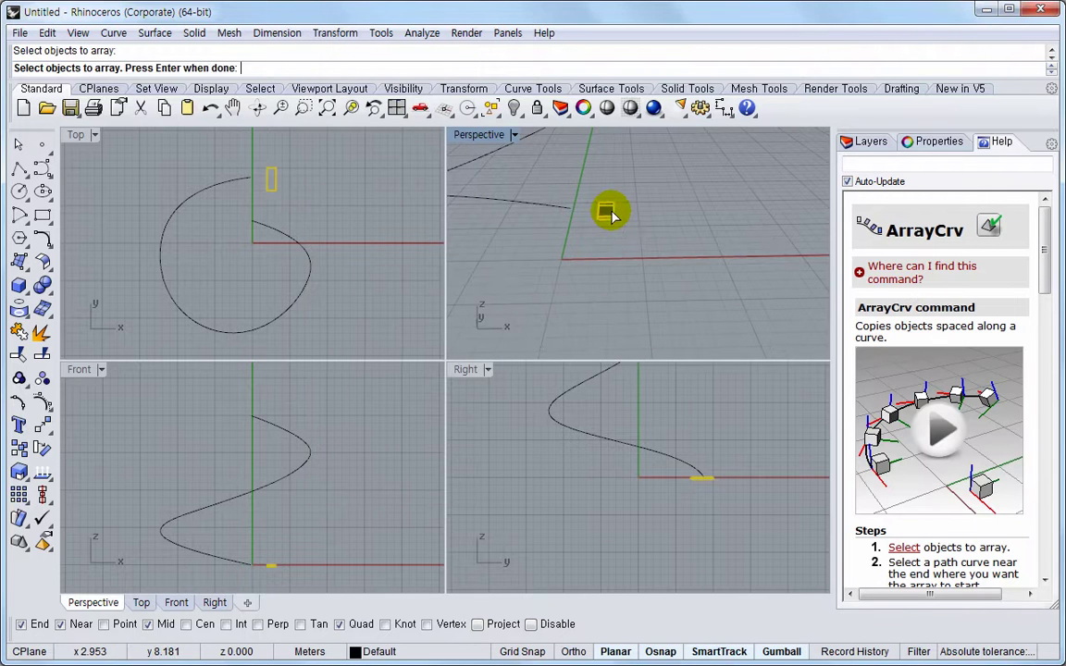
key(Return)
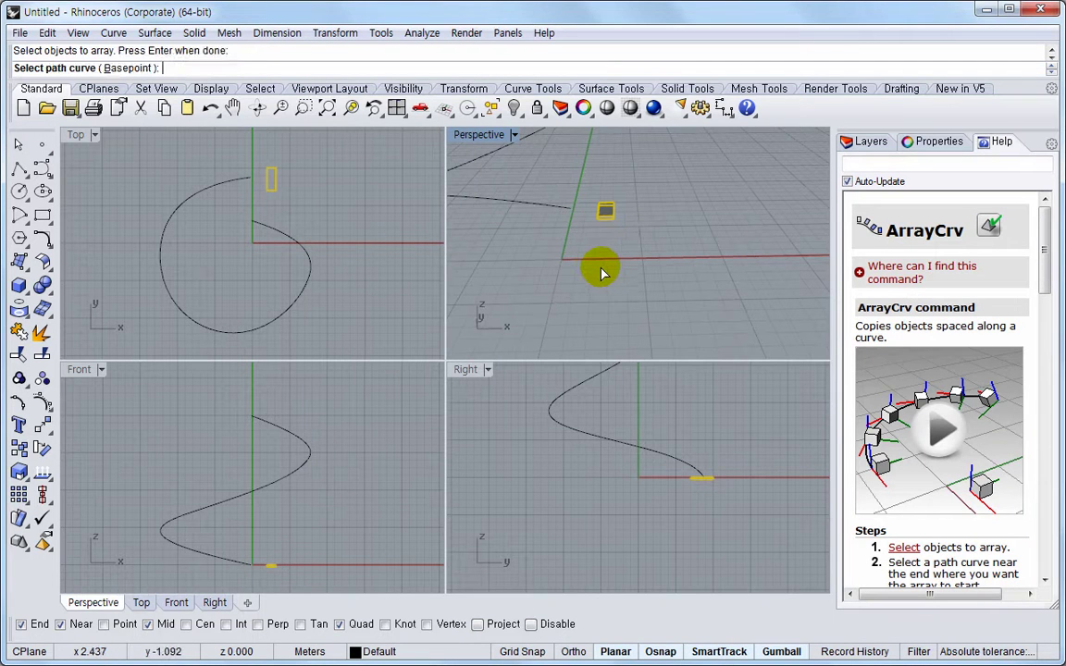
click(545, 210)
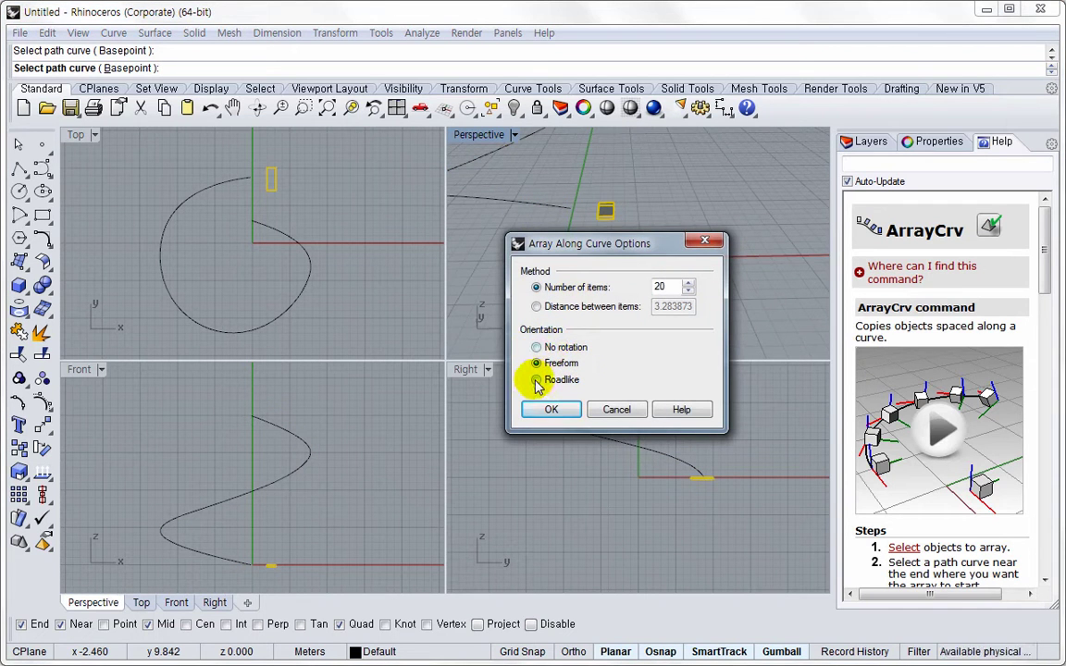
click(536, 348)
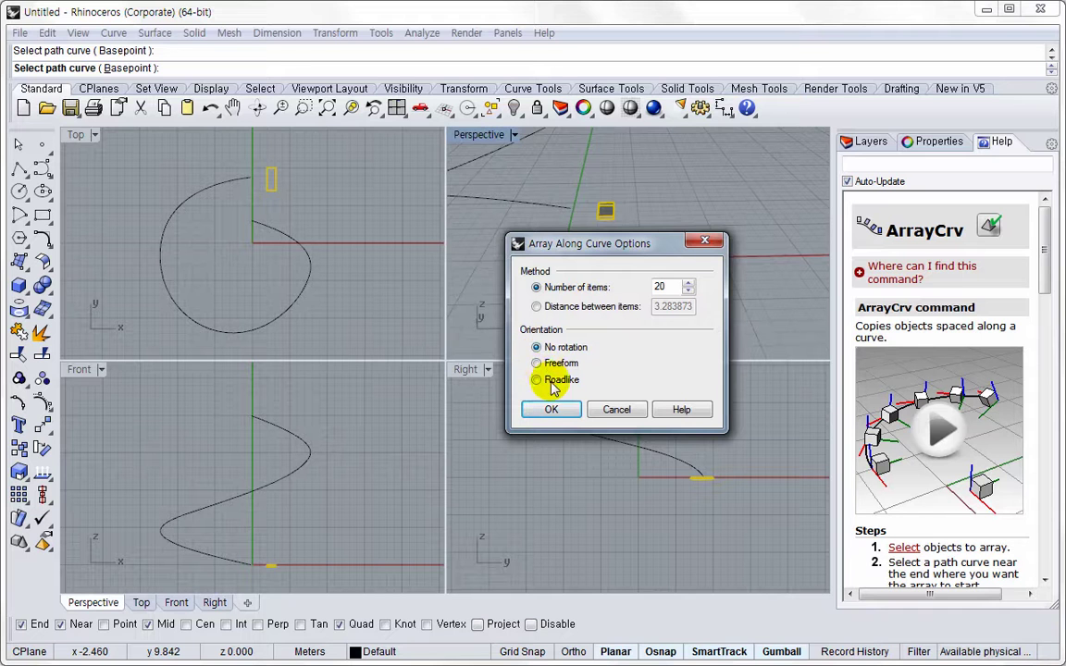
click(550, 410)
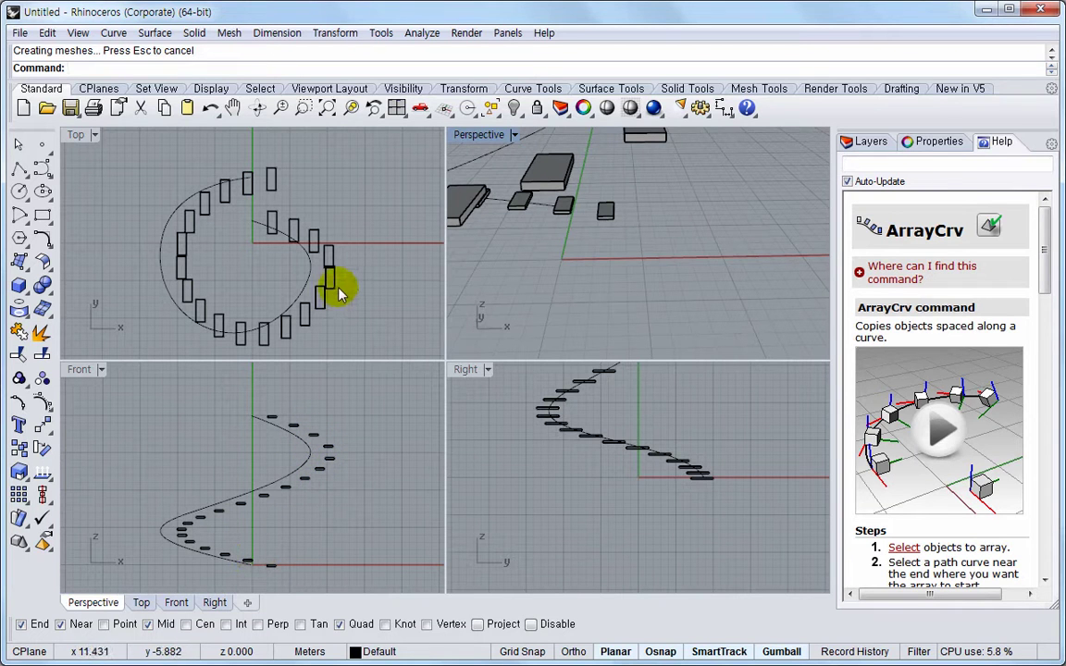
Inspect how the unrotated boxes sit beside the curve from several sides in Perspective, and undo the array.
scroll(673, 274, down, 3)
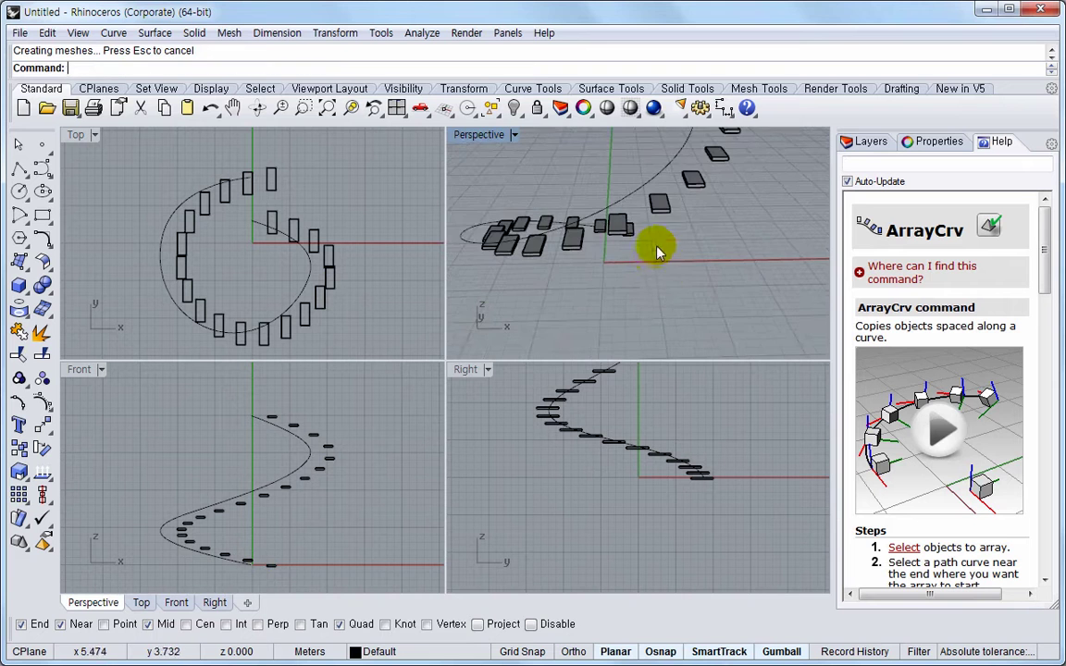
right_drag(646, 268, 751, 282)
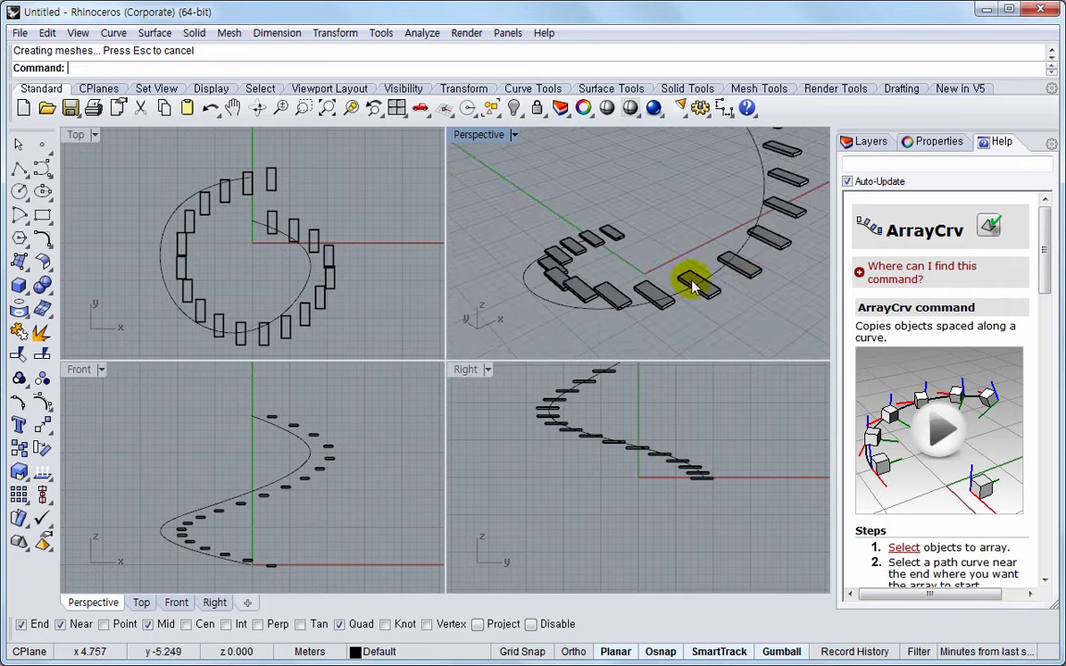
right_drag(597, 295, 786, 261)
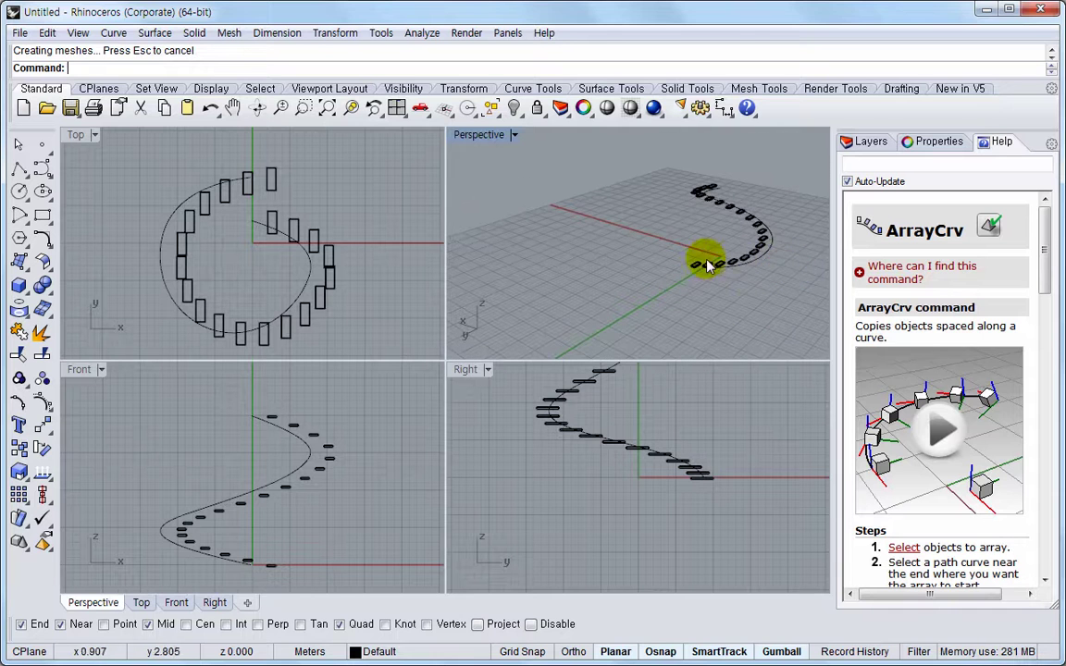
right_drag(723, 303, 759, 296)
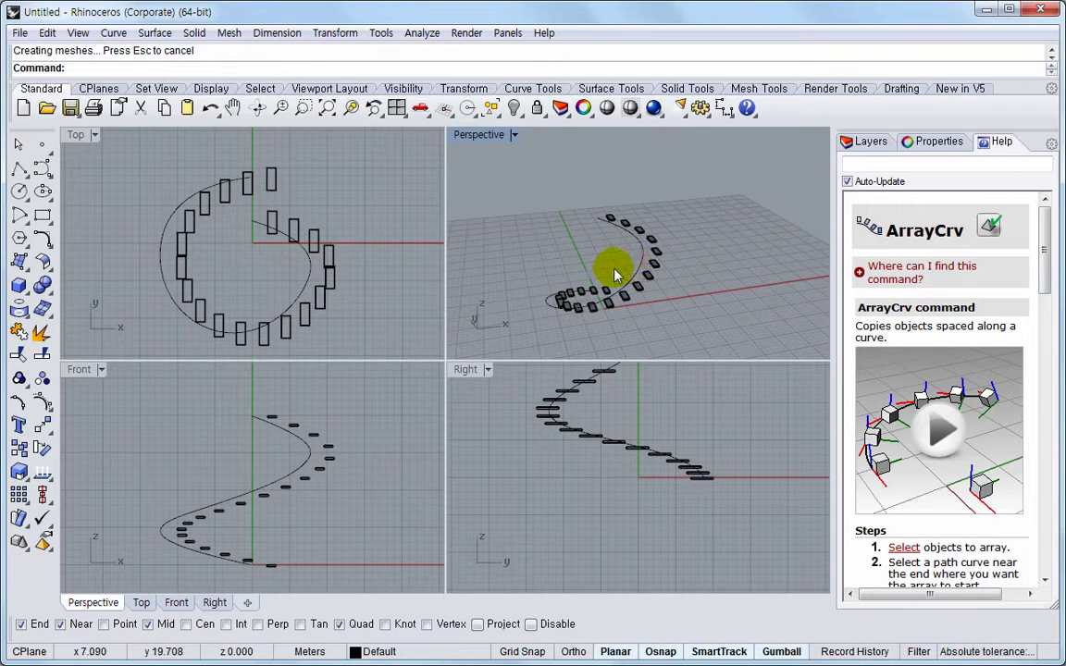
key(ctrl+z)
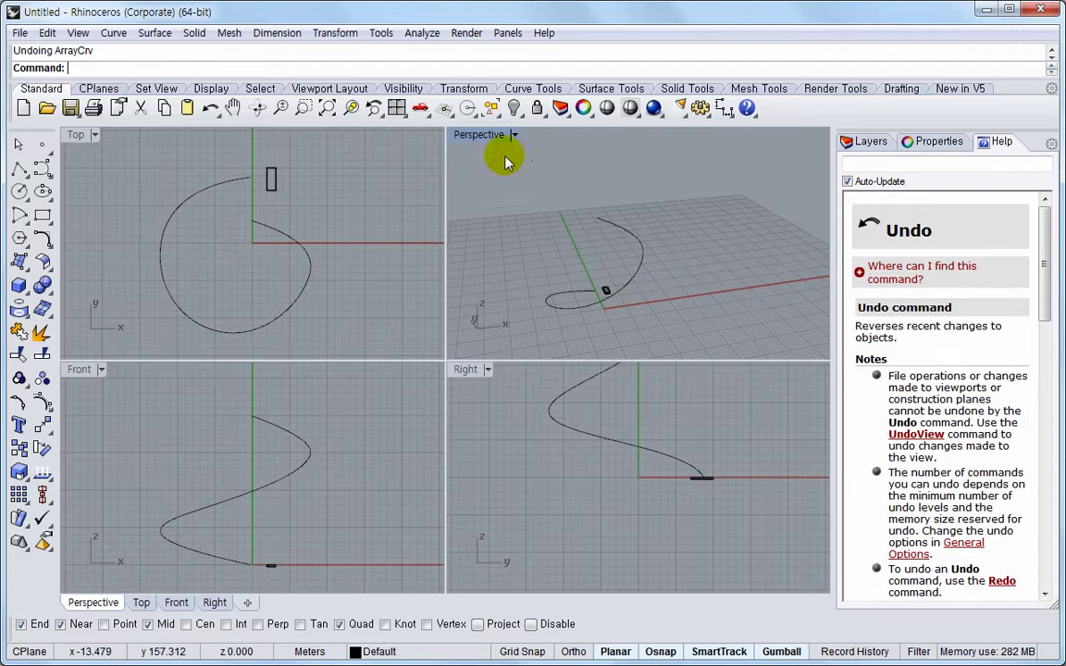
Maximize the Perspective view around the box and start an array along curve with the box as the object.
double_click(482, 137)
right_drag(488, 481, 368, 444)
scroll(365, 442, up, 5)
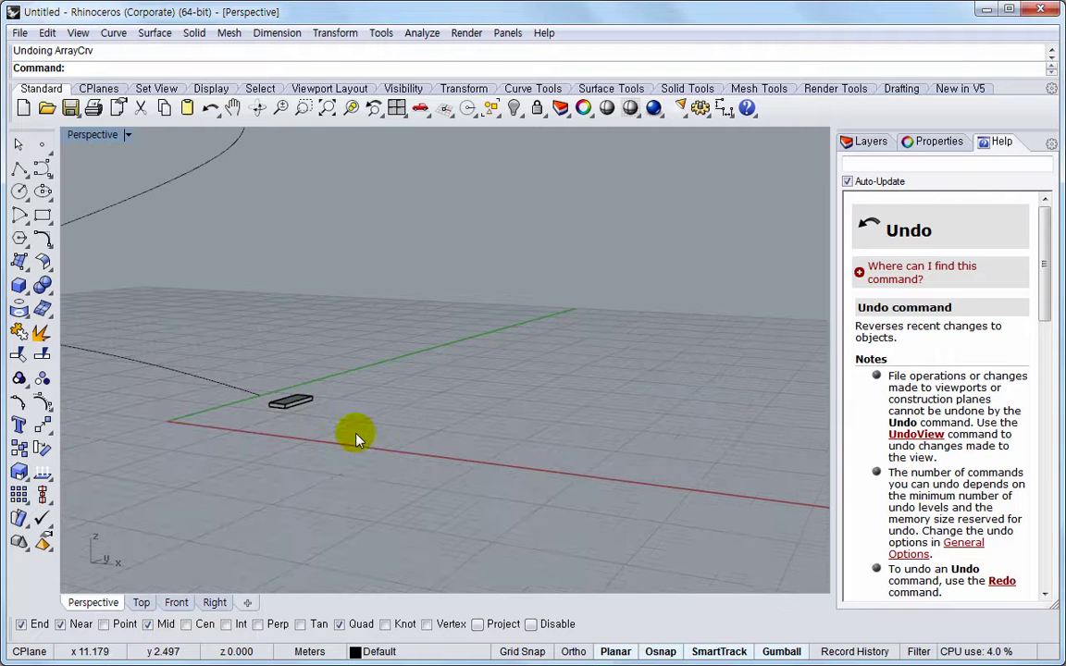
click(339, 32)
mouse_move(347, 242)
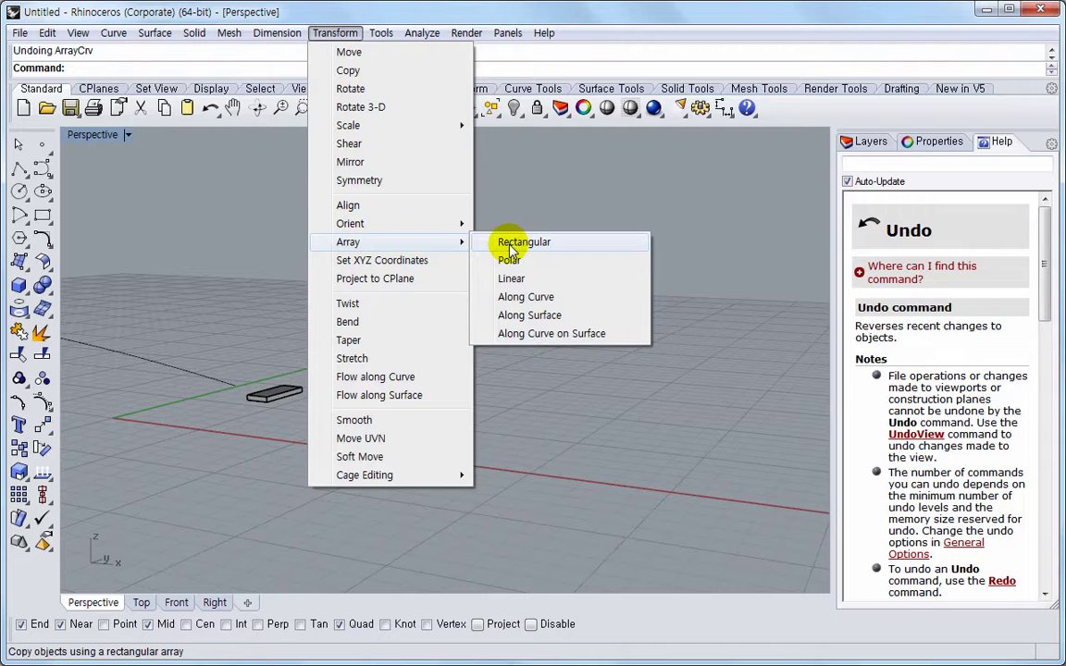
click(540, 300)
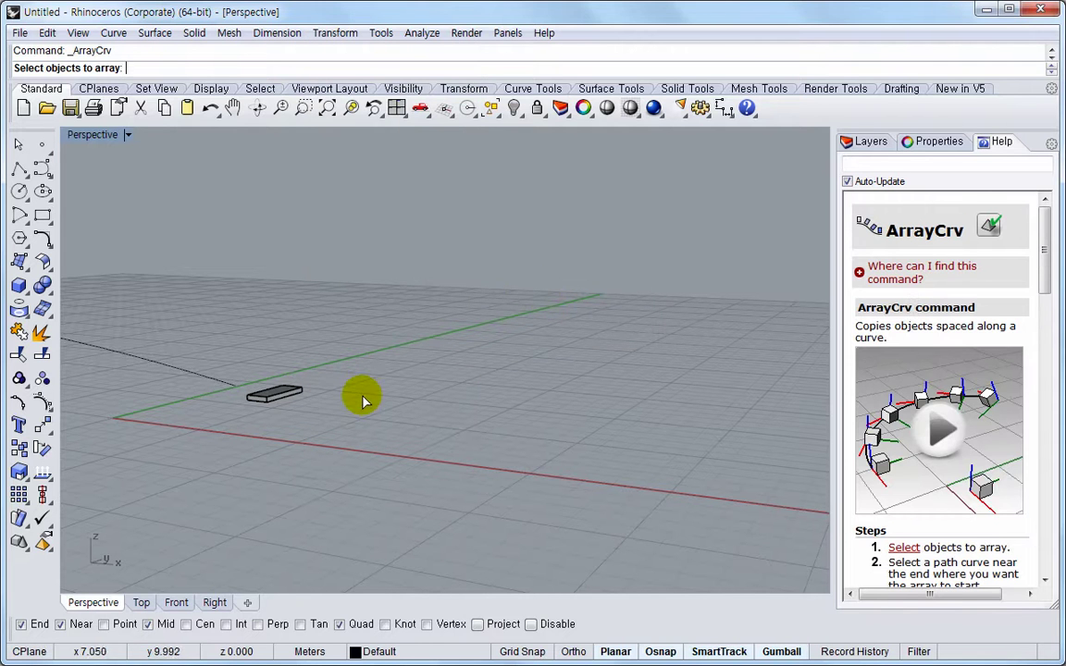
click(290, 396)
key(Return)
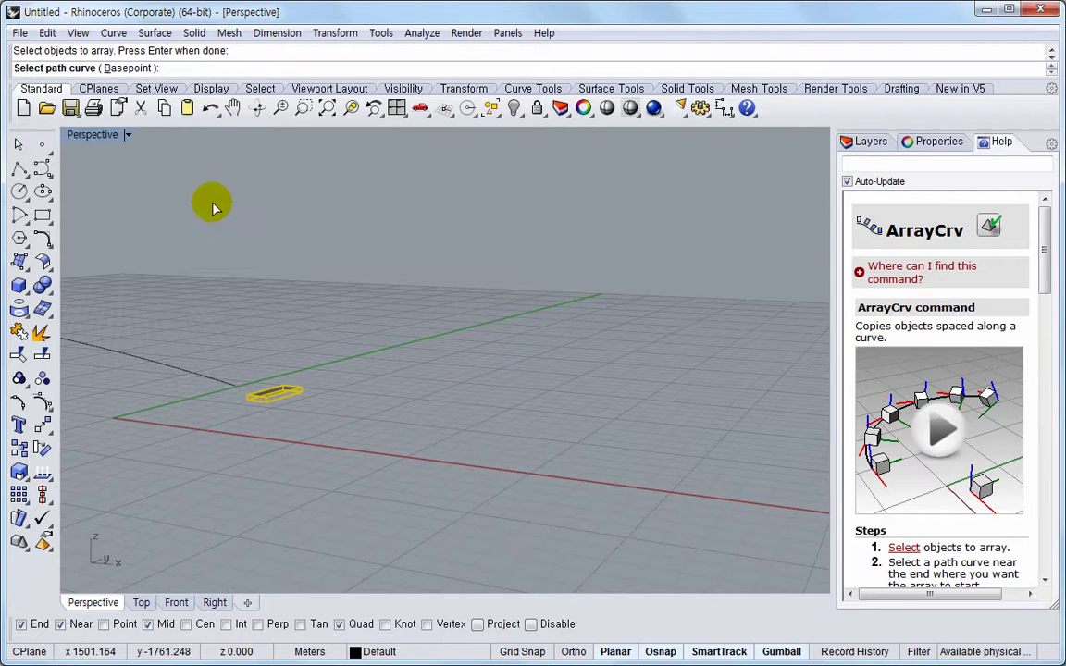
Set the array's base point at the midpoint of the box's bottom long edge on the side away from the curve.
click(125, 68)
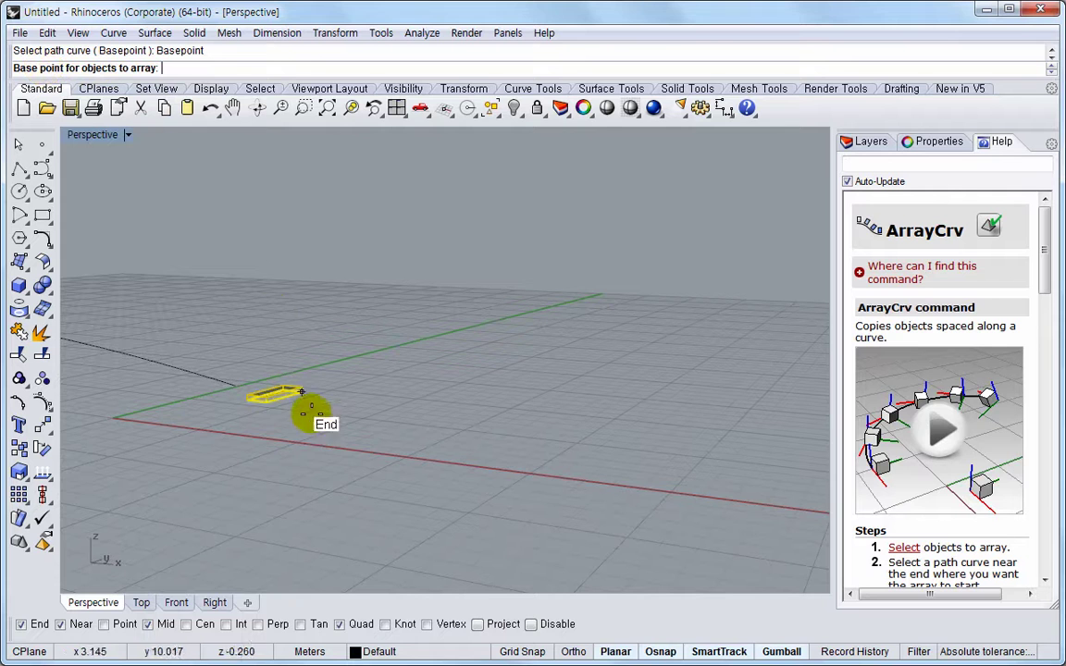
scroll(313, 414, up, 1)
scroll(314, 414, up, 1)
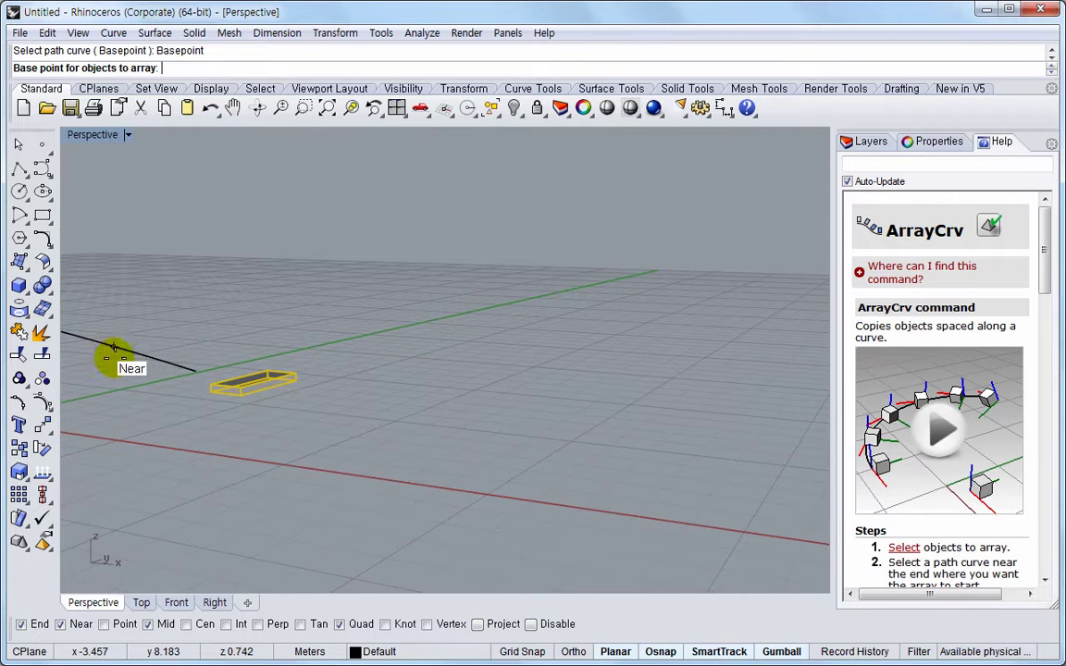
scroll(267, 392, up, 2)
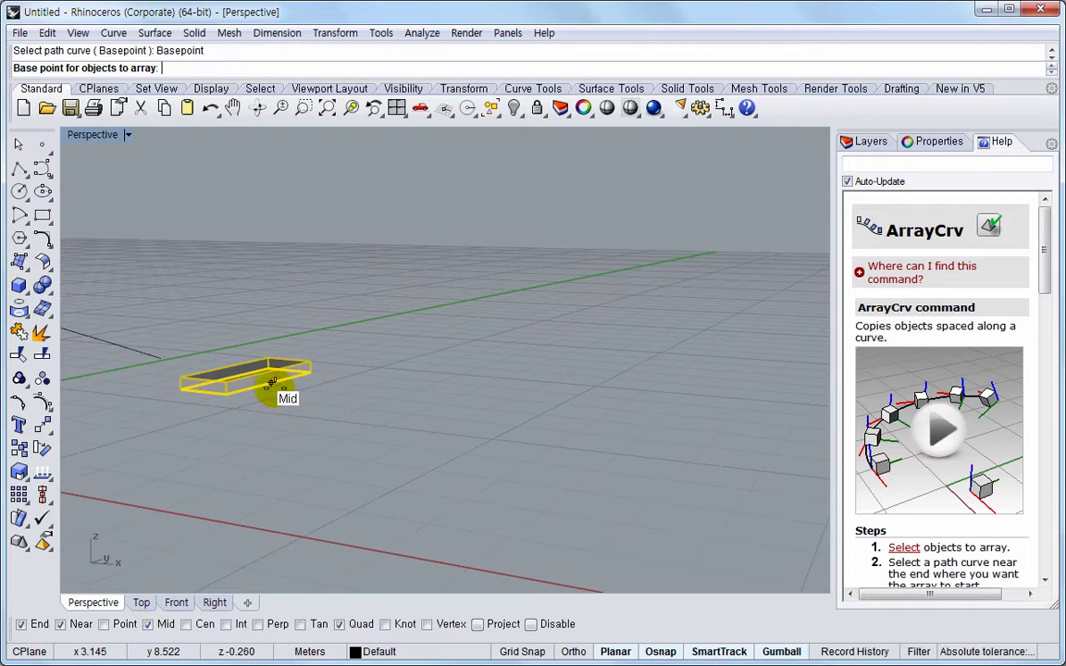
click(274, 387)
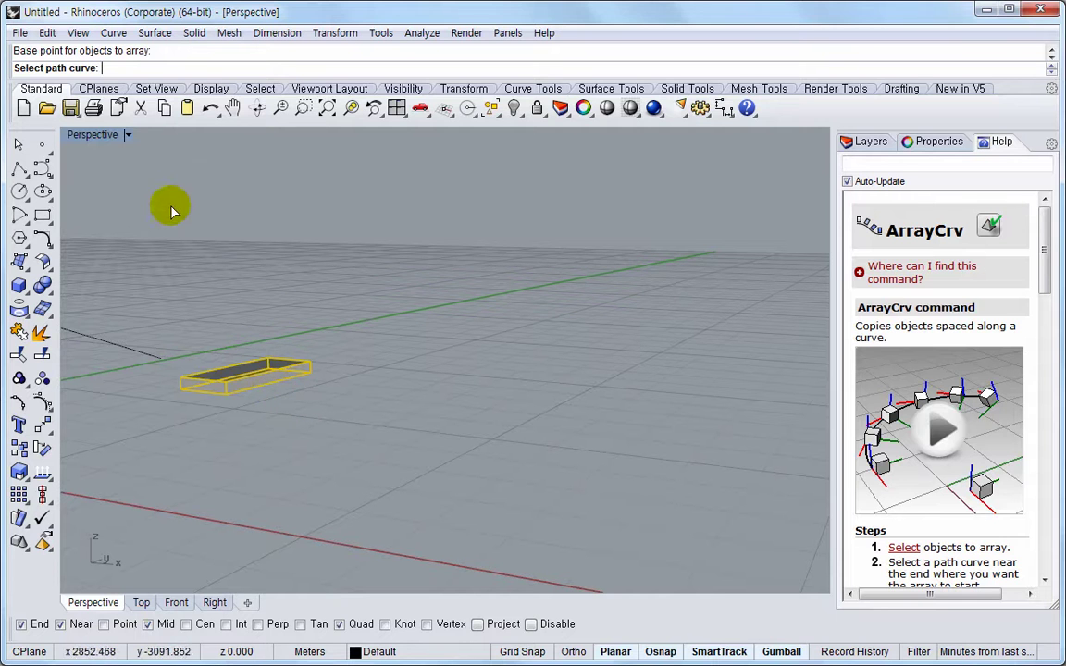
Choose the spiral near its lower end as the path and create the array with 20 items and No rotation orientation.
click(133, 355)
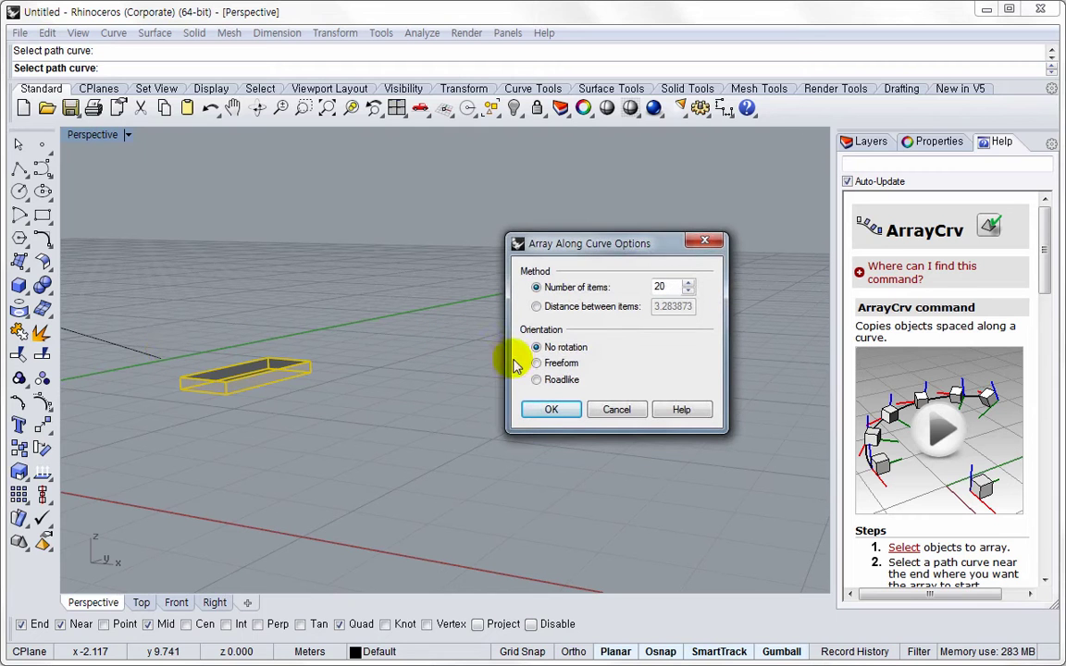
click(555, 410)
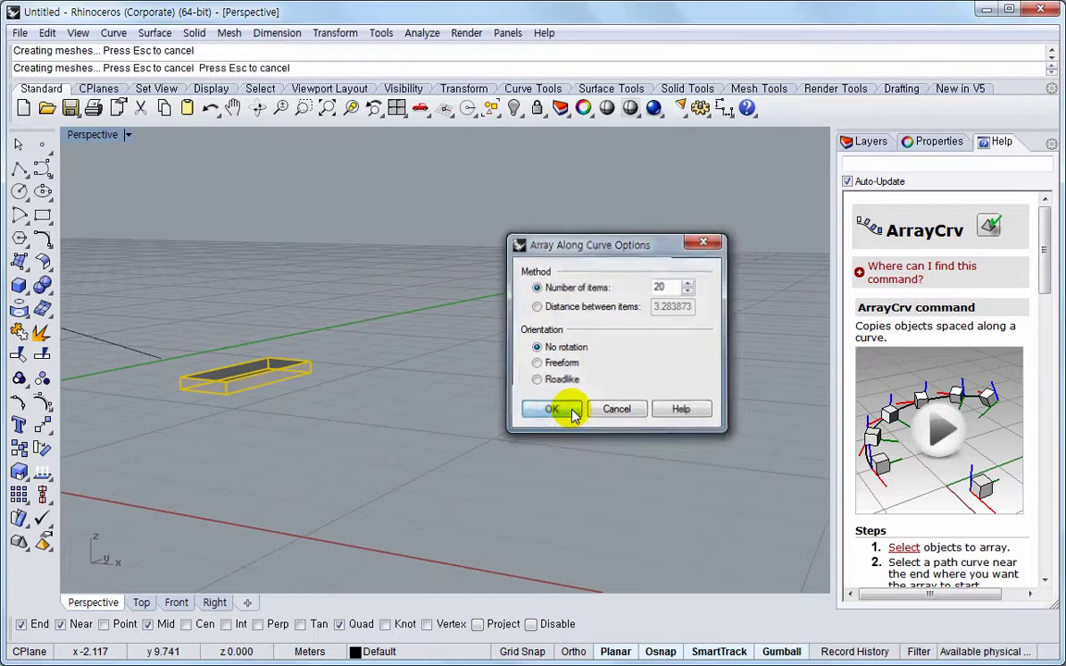
scroll(274, 404, down, 5)
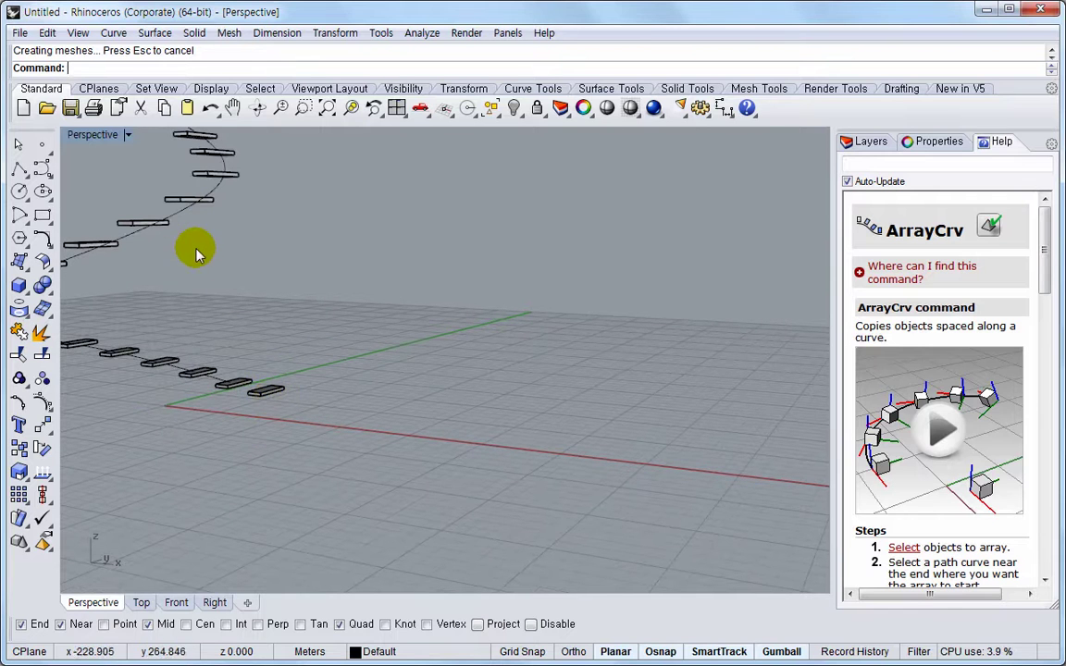
Return to the four-view layout and examine how the steps follow the curve in Front, all fitted views and an orbited Perspective.
double_click(99, 136)
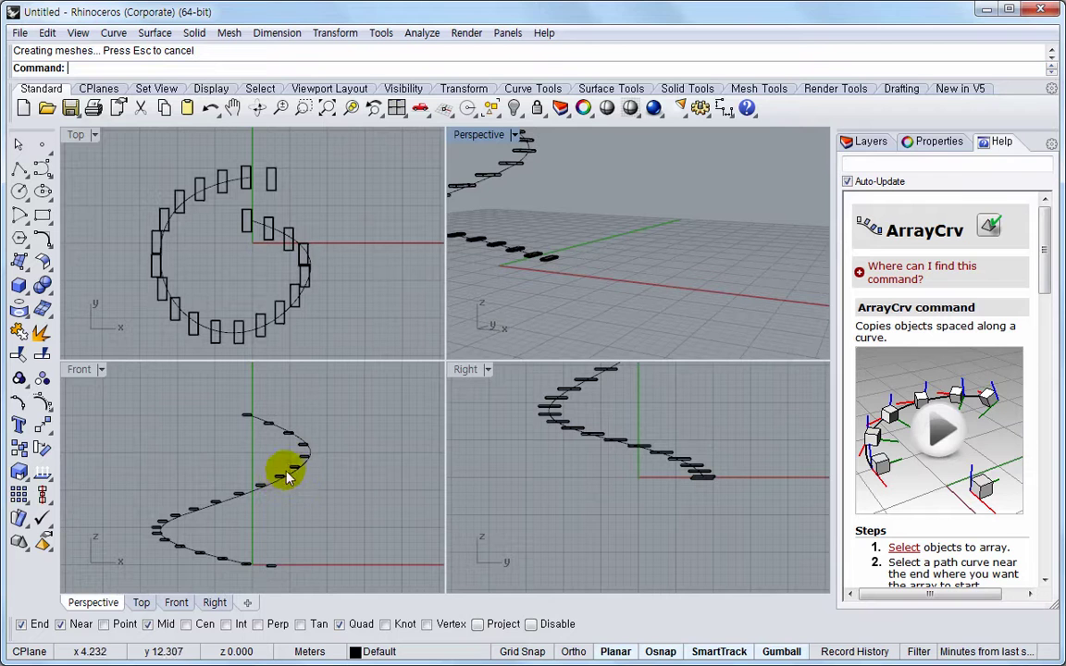
scroll(289, 470, up, 2)
scroll(288, 470, up, 3)
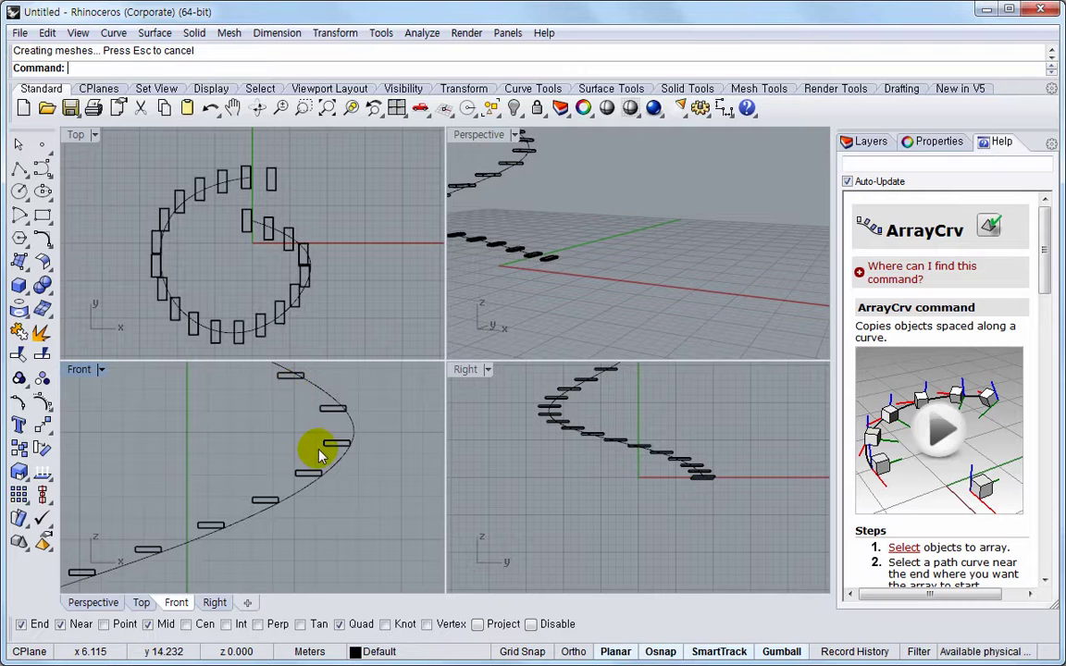
scroll(321, 452, down, 2)
scroll(321, 455, down, 2)
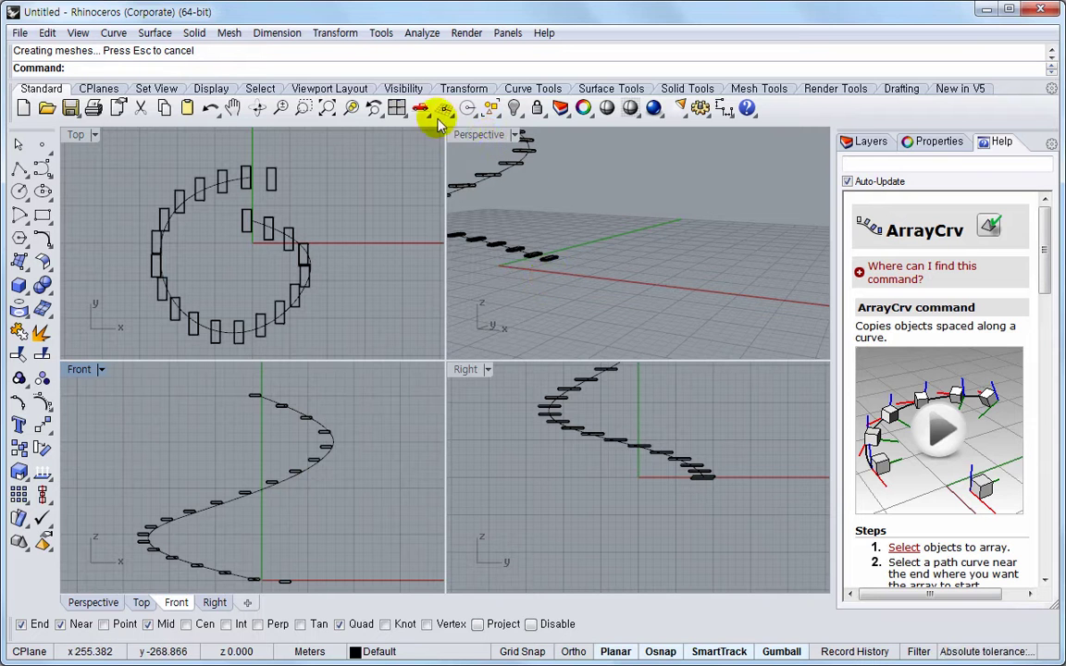
right_click(352, 107)
right_drag(624, 279, 775, 229)
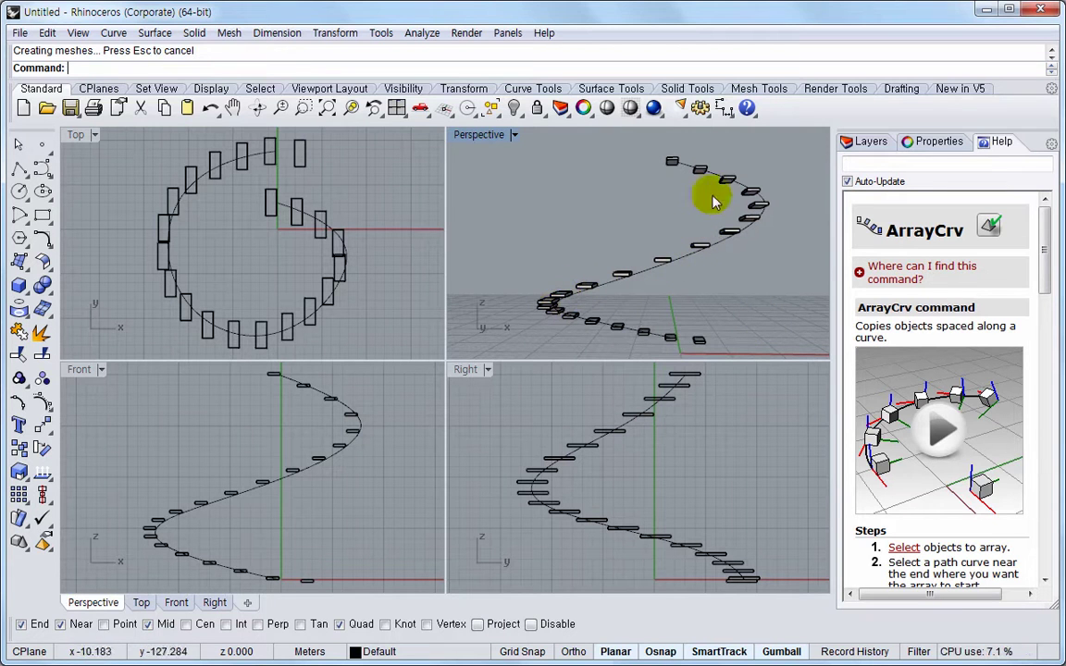
Undo the No rotation array and maximize the Perspective view around the spiral and box.
right_drag(701, 251, 648, 291)
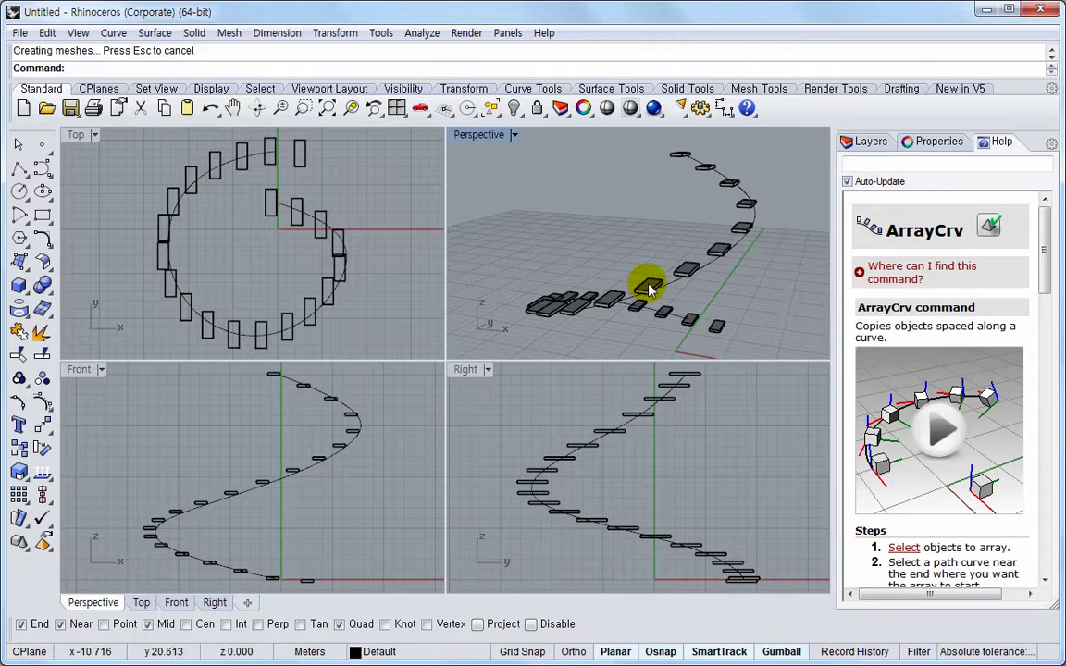
key(ctrl+z)
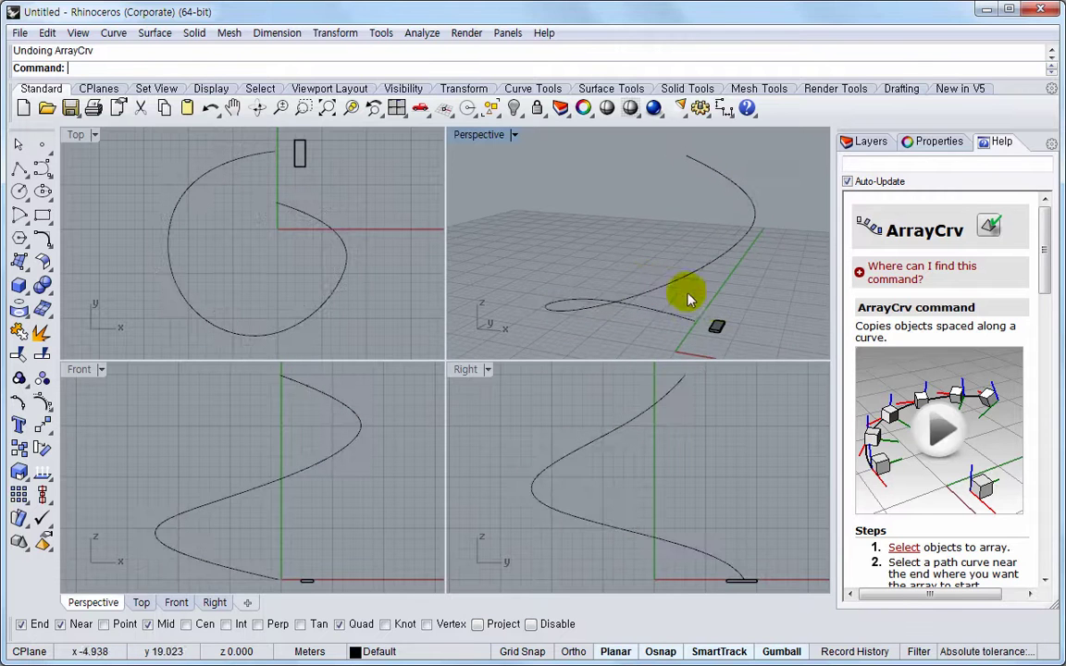
double_click(485, 136)
right_drag(468, 287, 432, 330)
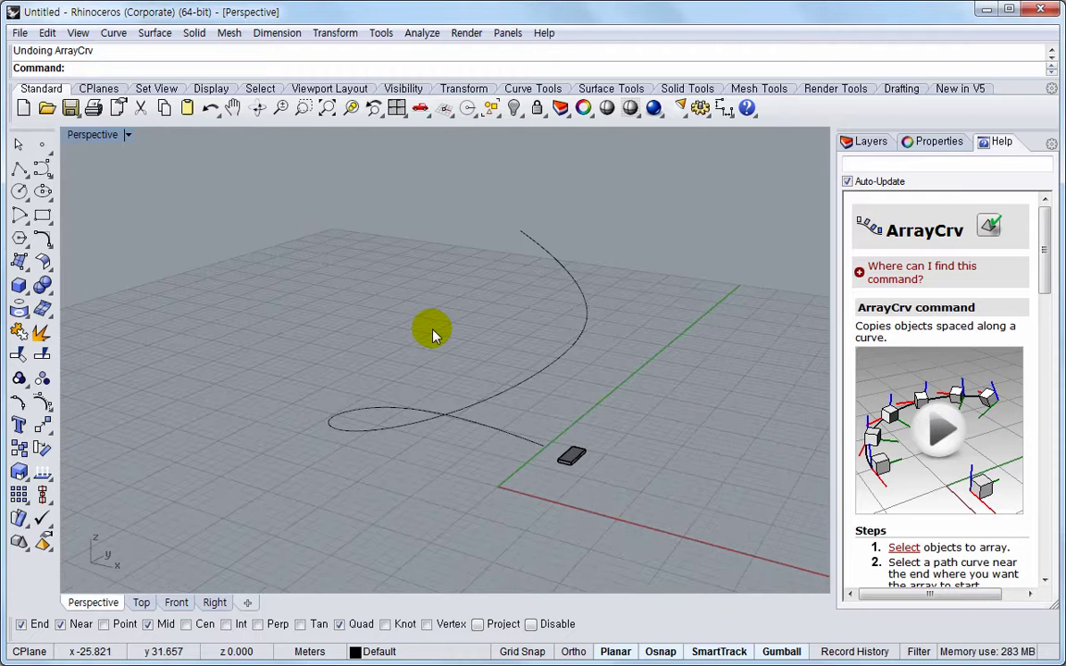
Start an array along curve with the thin box as the object to array.
click(335, 33)
mouse_move(345, 242)
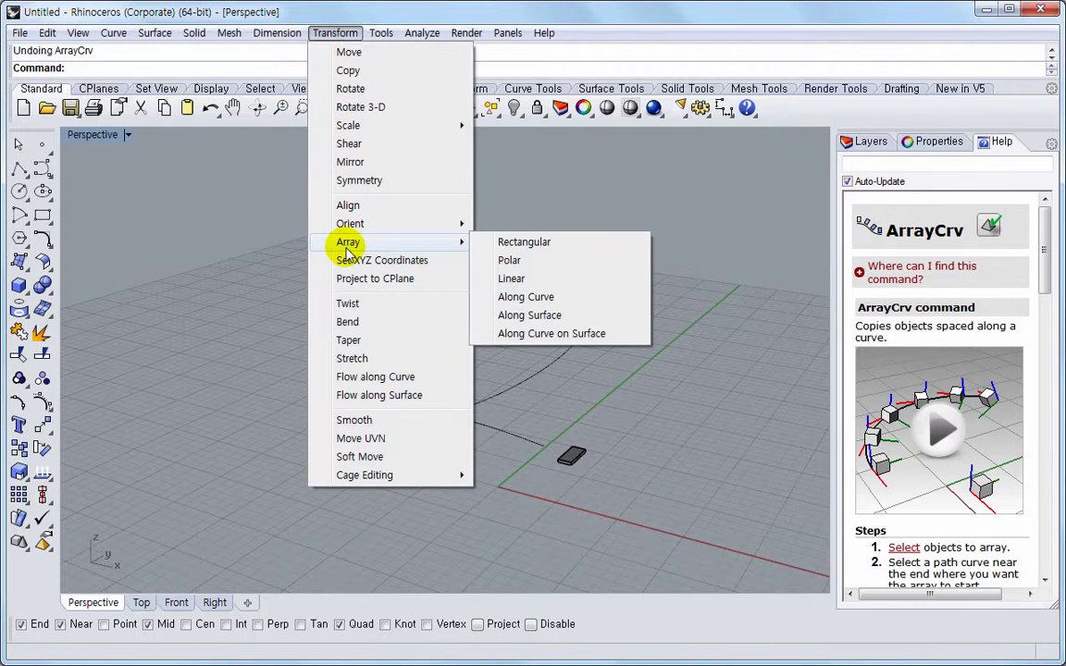
click(526, 297)
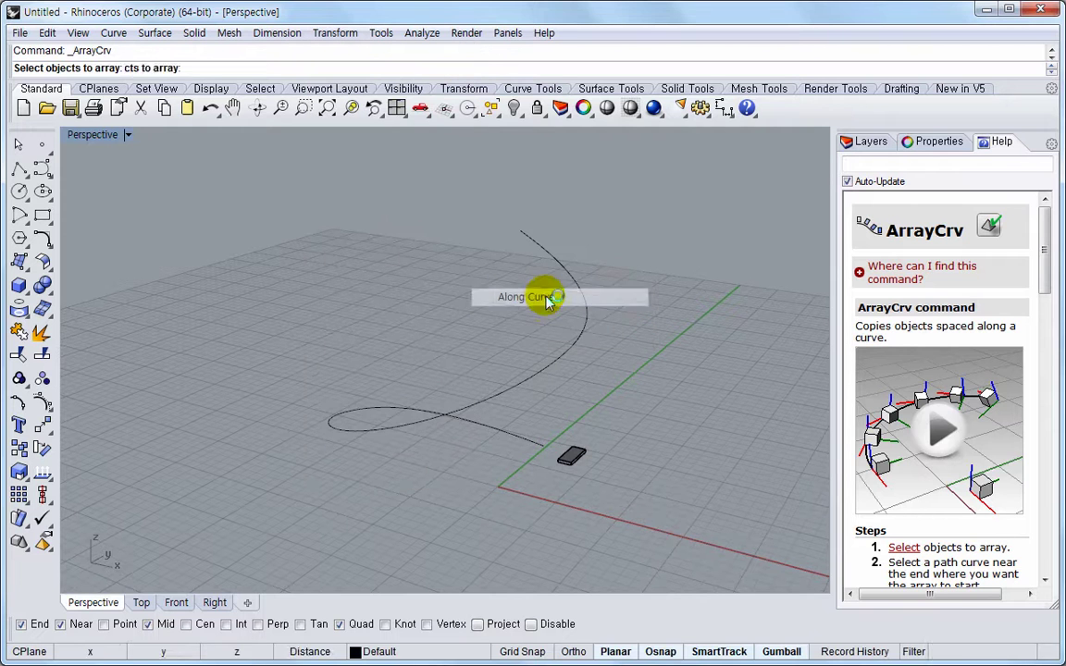
click(582, 458)
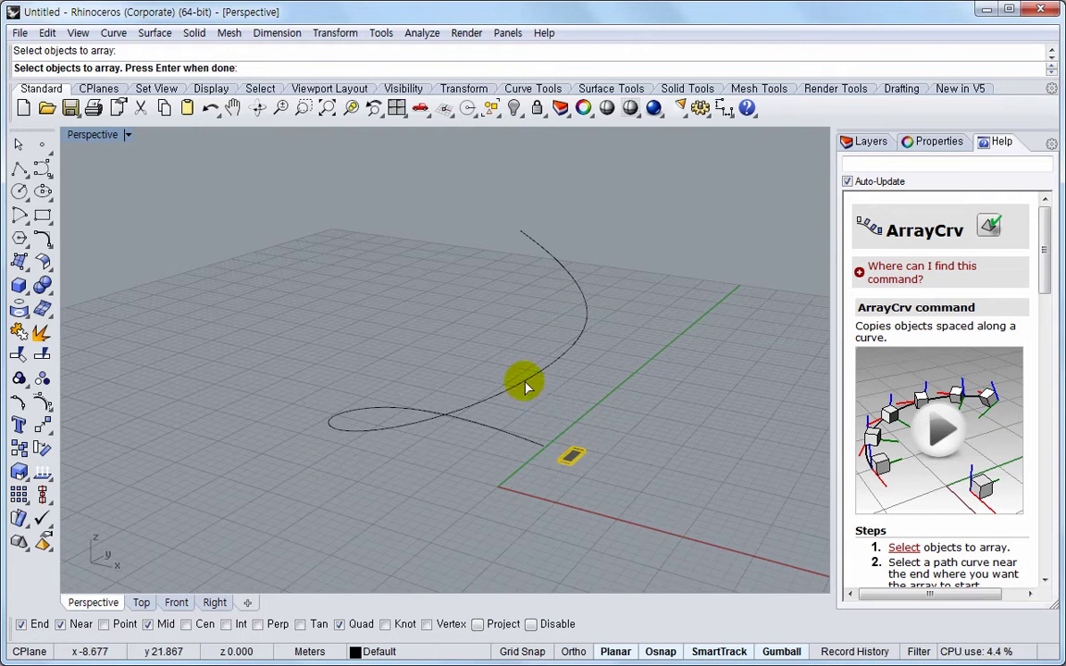
key(Return)
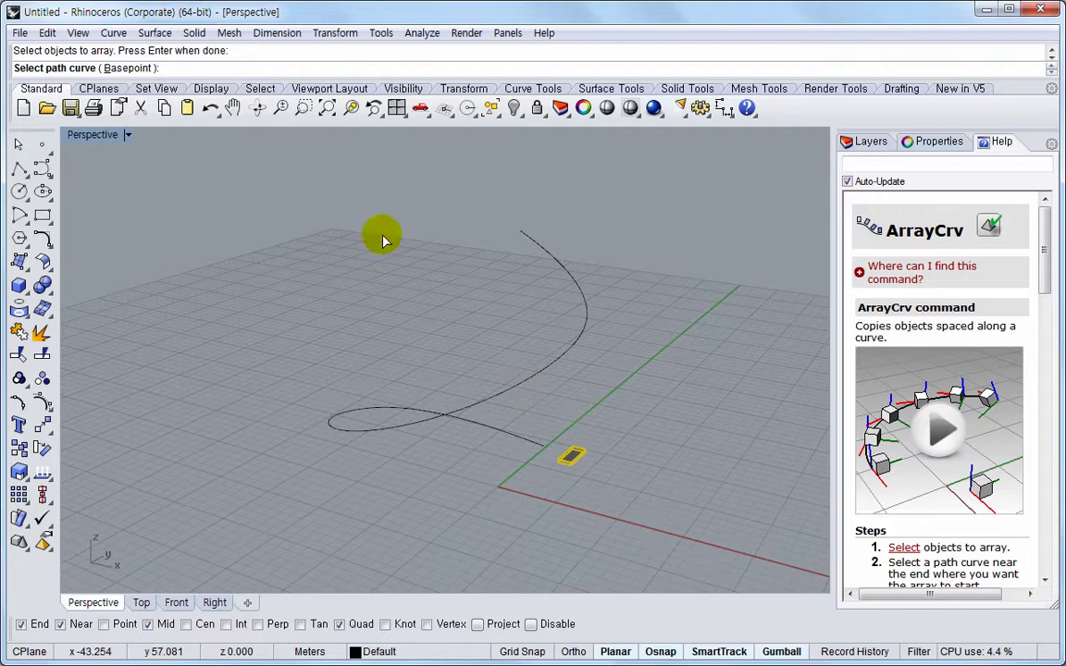
Set the base point at the midpoint of the box's bottom long edge facing away from the curve.
click(124, 67)
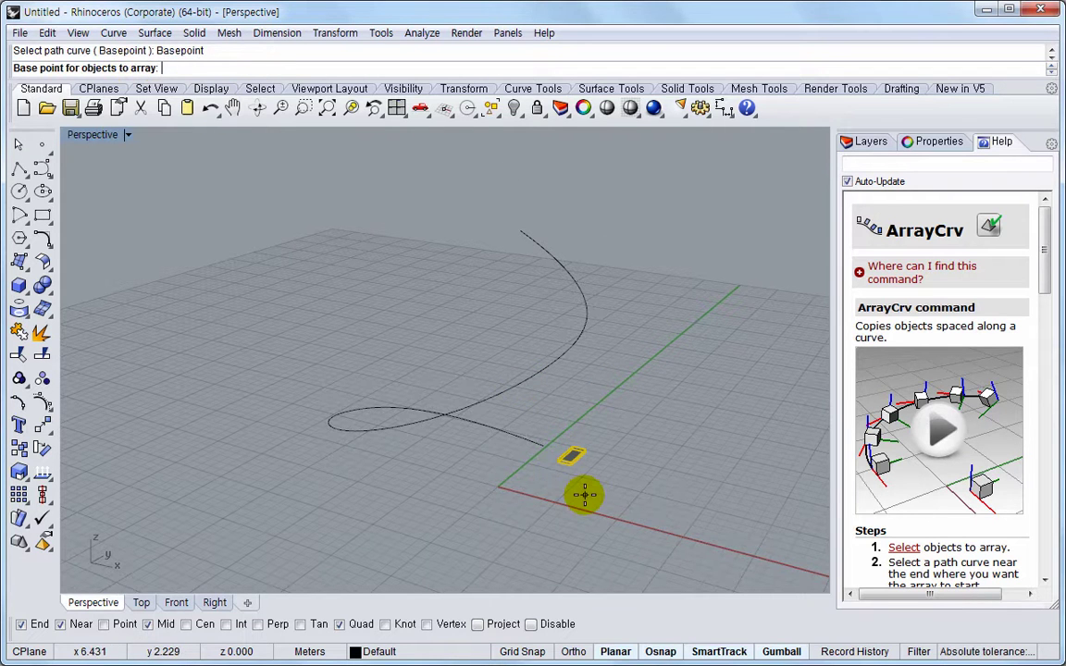
scroll(576, 466, up, 2)
scroll(576, 466, up, 4)
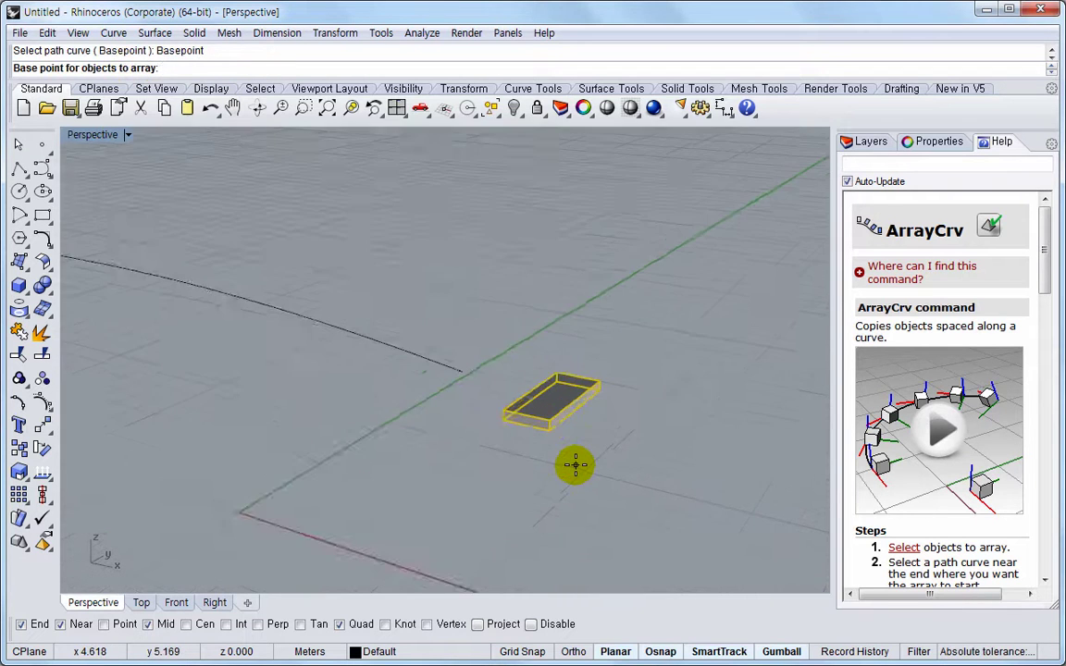
click(574, 391)
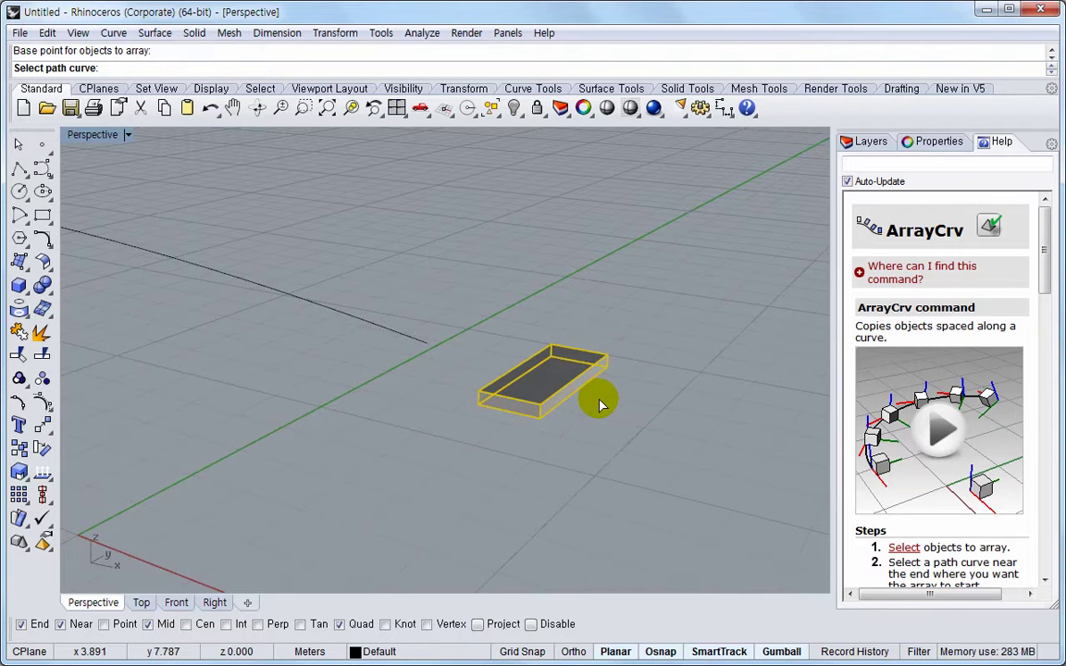
Choose the spiral near its lower end and create a 20-item array with Roadlike orientation using the Perspective view's construction plane.
click(407, 341)
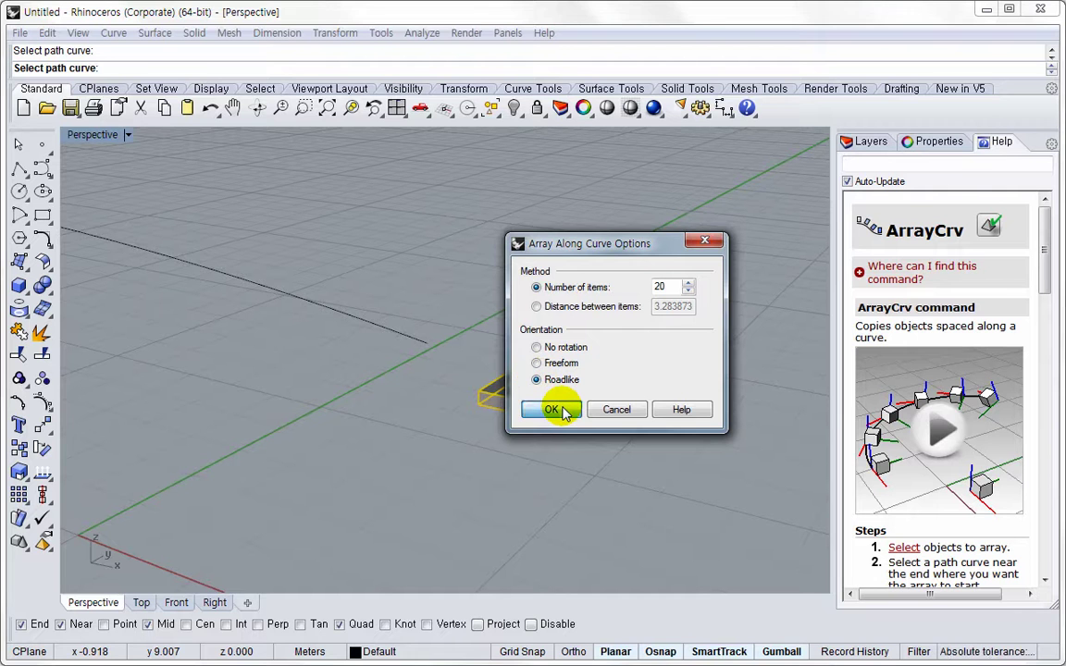
click(545, 409)
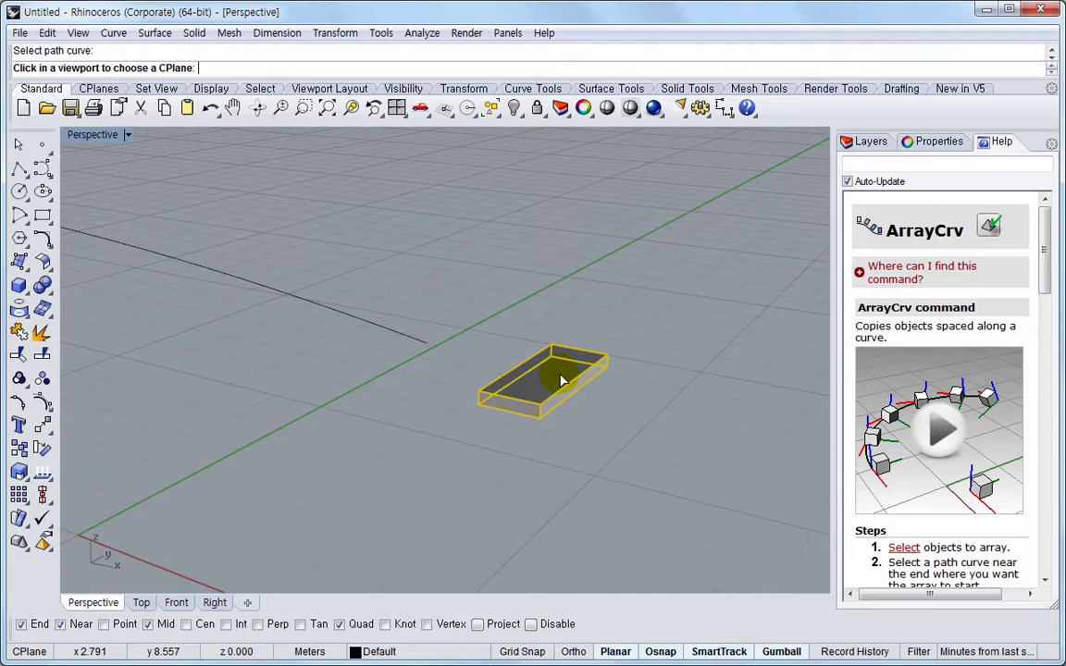
click(521, 276)
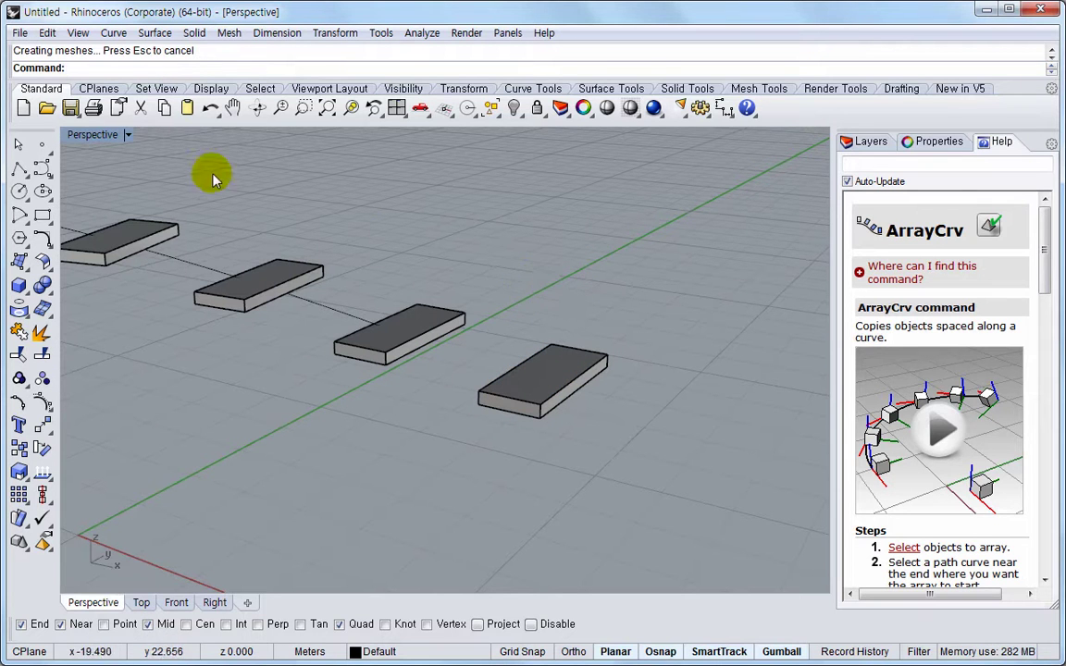
Examine the Roadlike steps in an orbited Perspective and the four-view layout, and undo the array.
scroll(546, 294, down, 4)
scroll(555, 388, down, 2)
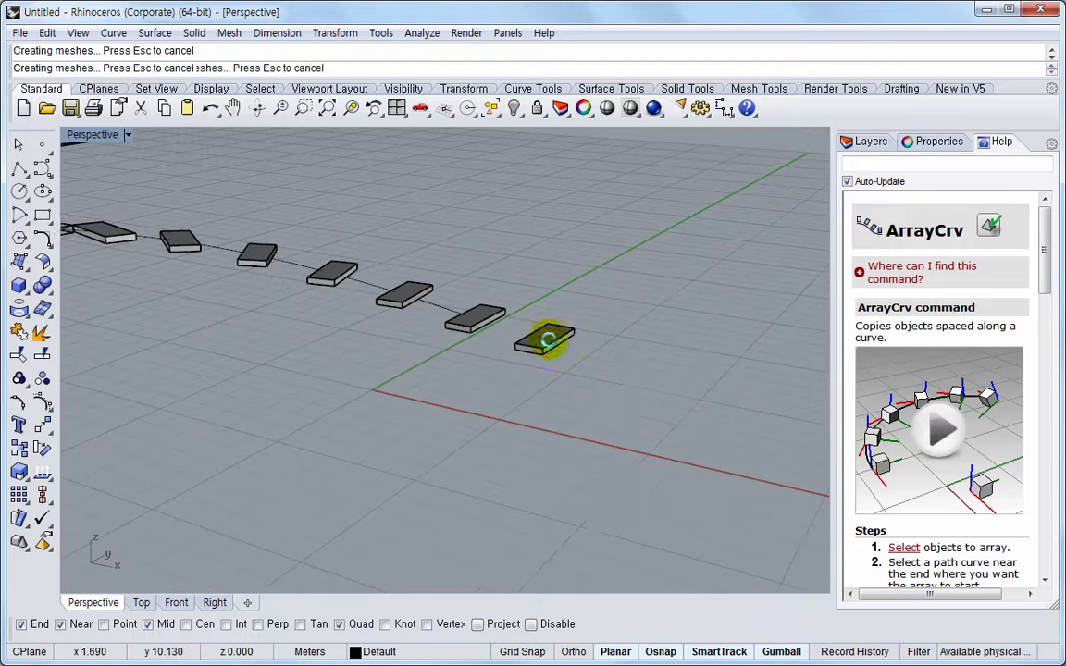
scroll(482, 404, down, 3)
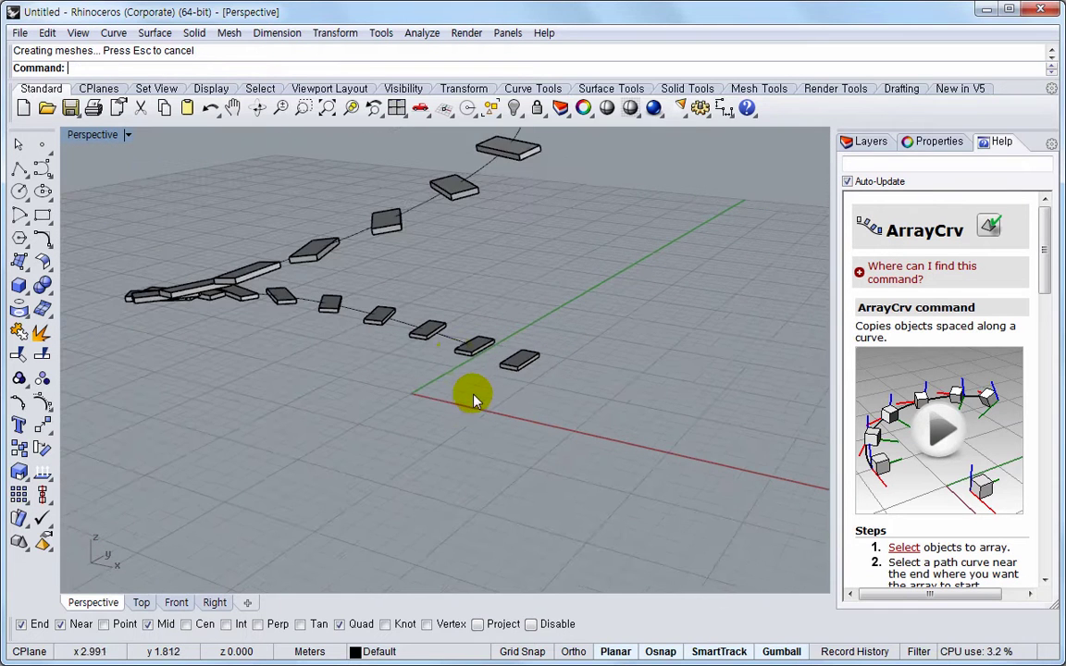
scroll(453, 350, down, 2)
scroll(474, 257, down, 2)
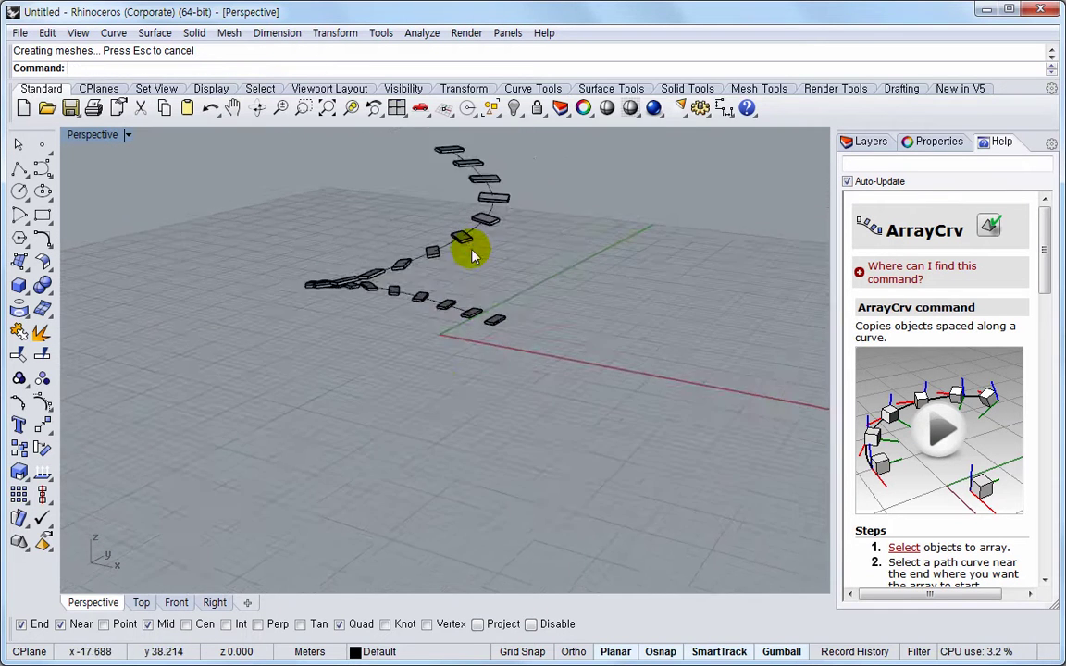
right_drag(488, 313, 224, 321)
double_click(85, 135)
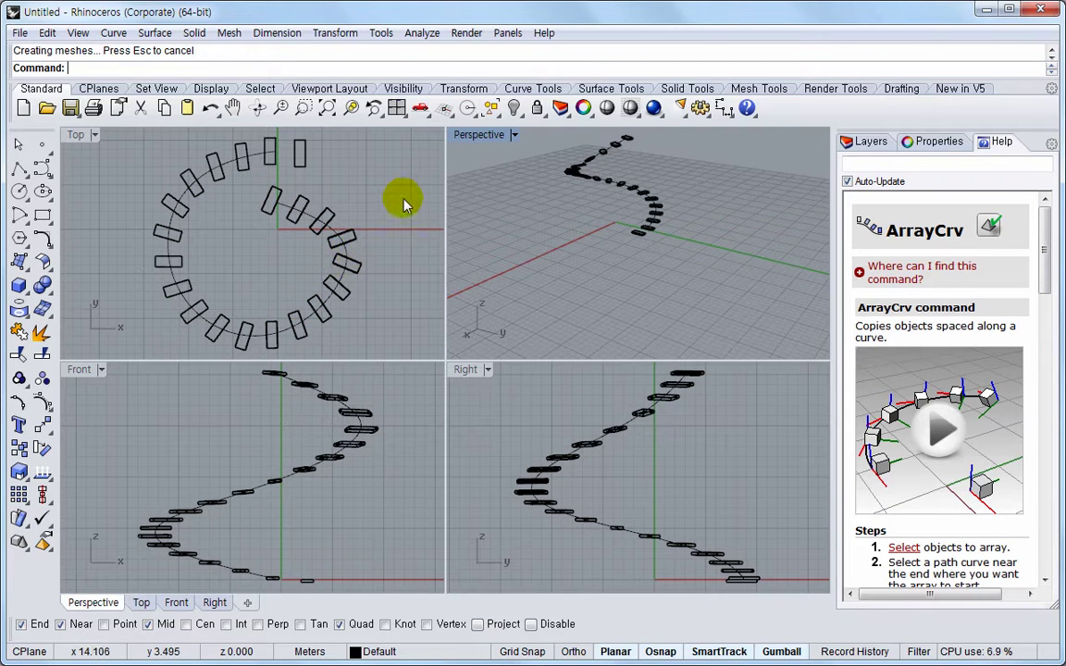
key(ctrl+z)
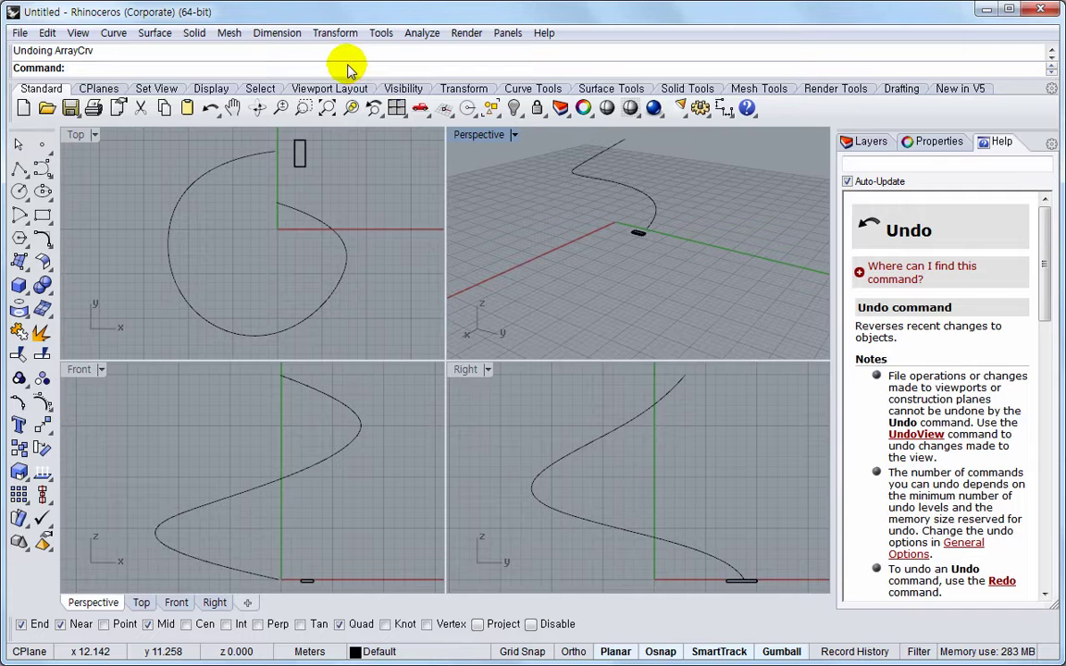
Start another array along curve from the four-view layout with the thin box as the object.
click(347, 33)
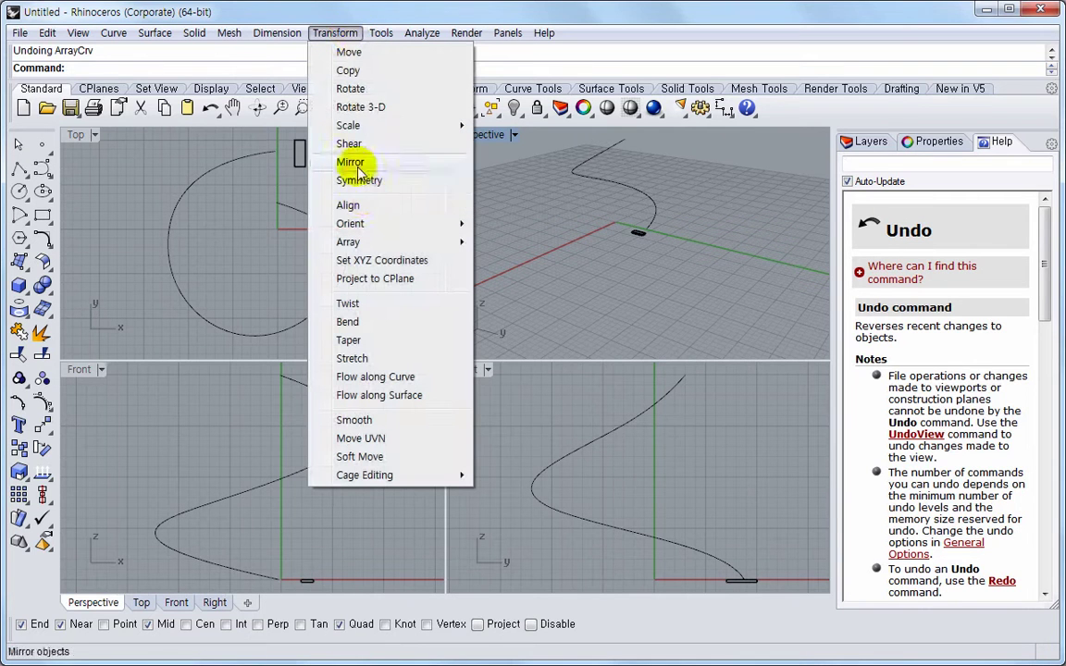
mouse_move(365, 228)
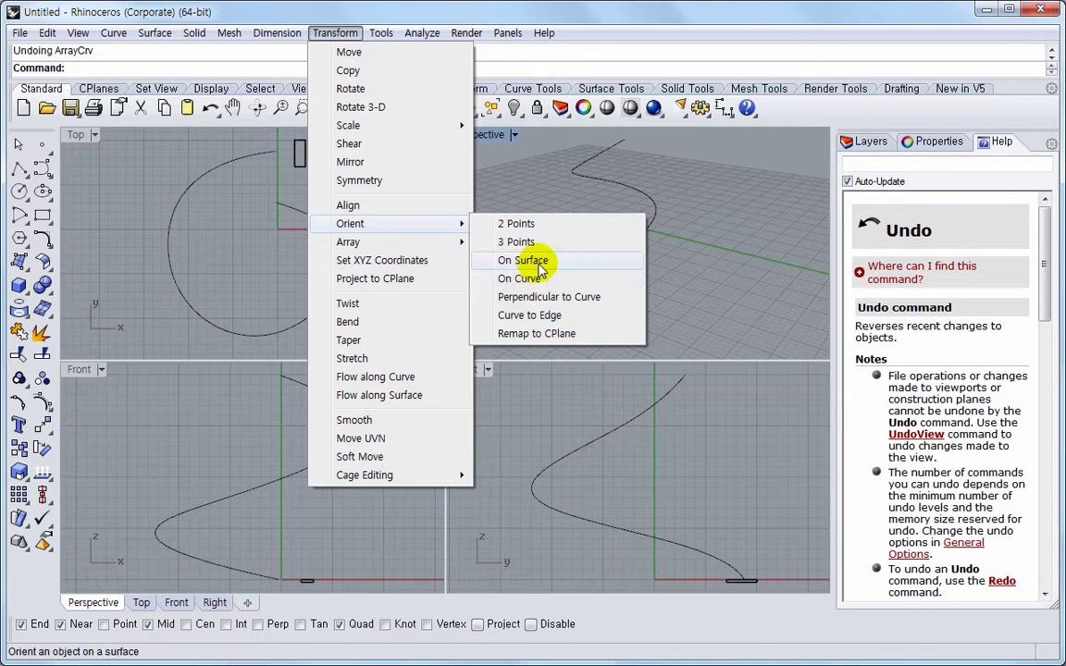
mouse_move(419, 241)
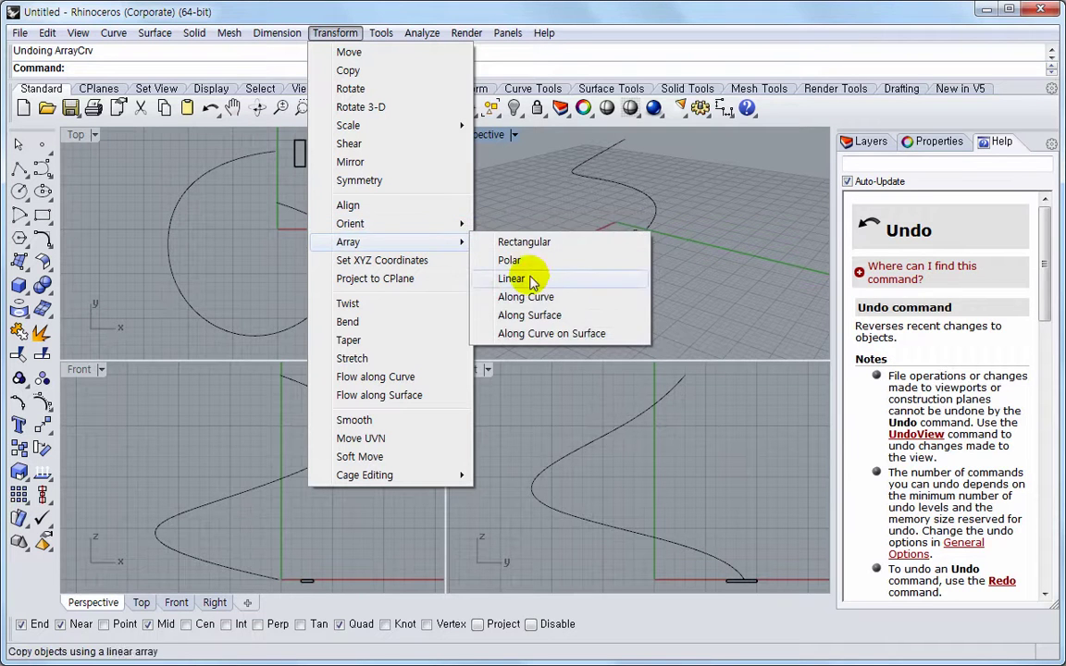
click(551, 300)
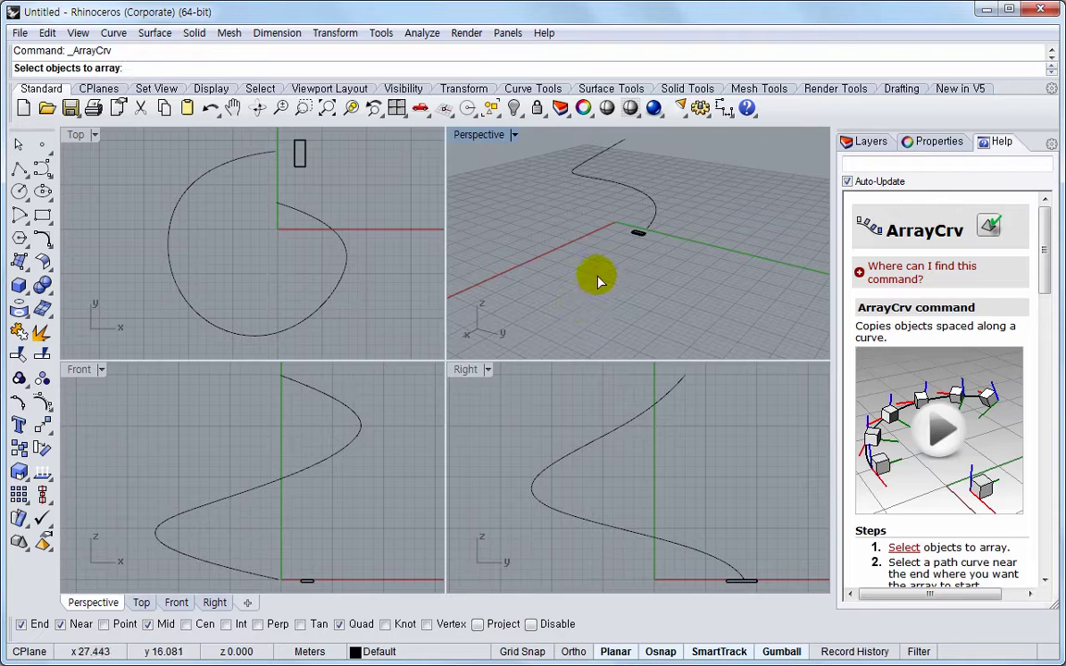
click(640, 233)
key(Return)
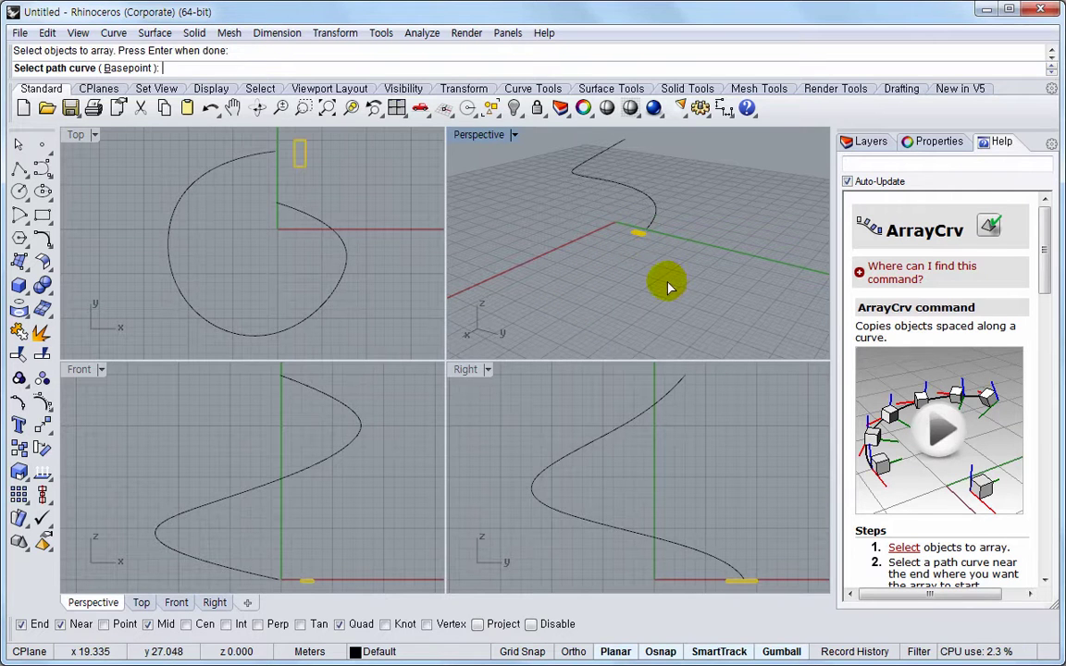
Set the array's base point at the midpoint of the box's bottom long edge on the side away from the curve.
click(126, 67)
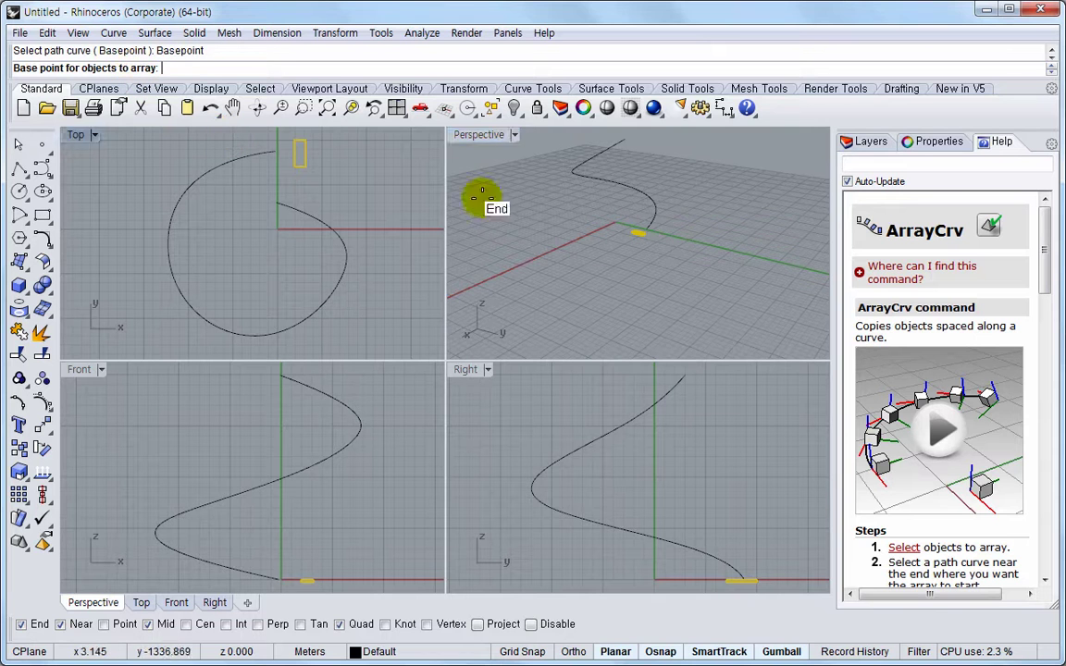
scroll(704, 276, up, 5)
scroll(593, 243, down, 3)
mouse_move(590, 240)
right_down()
mouse_move(578, 264)
mouse_move(492, 291)
mouse_move(557, 188)
mouse_move(638, 230)
mouse_move(754, 227)
mouse_move(591, 234)
right_up()
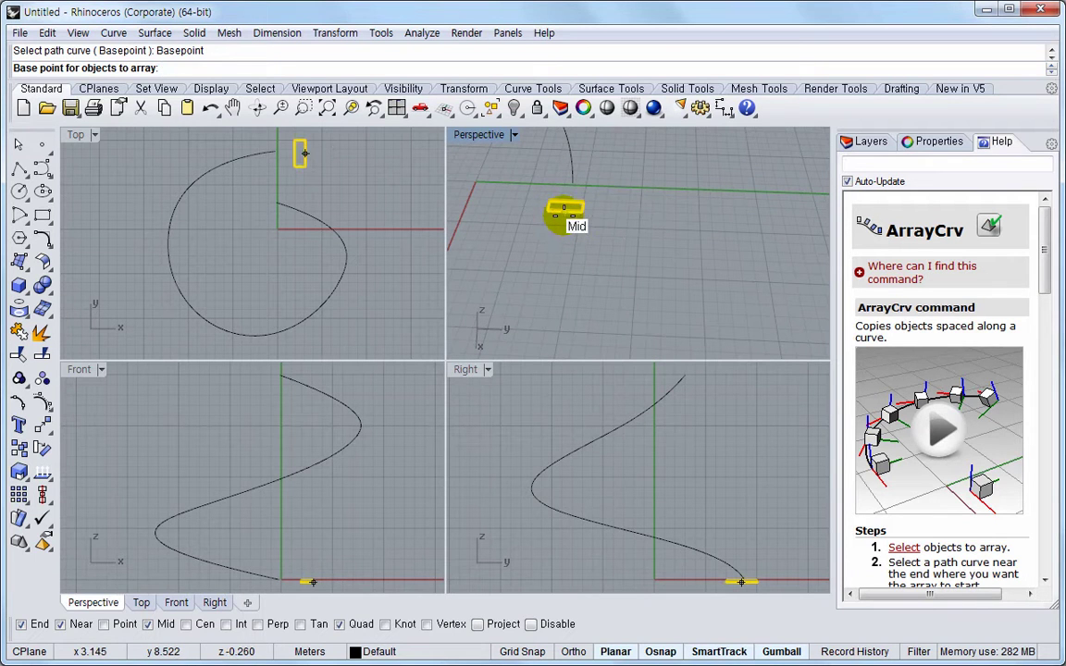
click(564, 212)
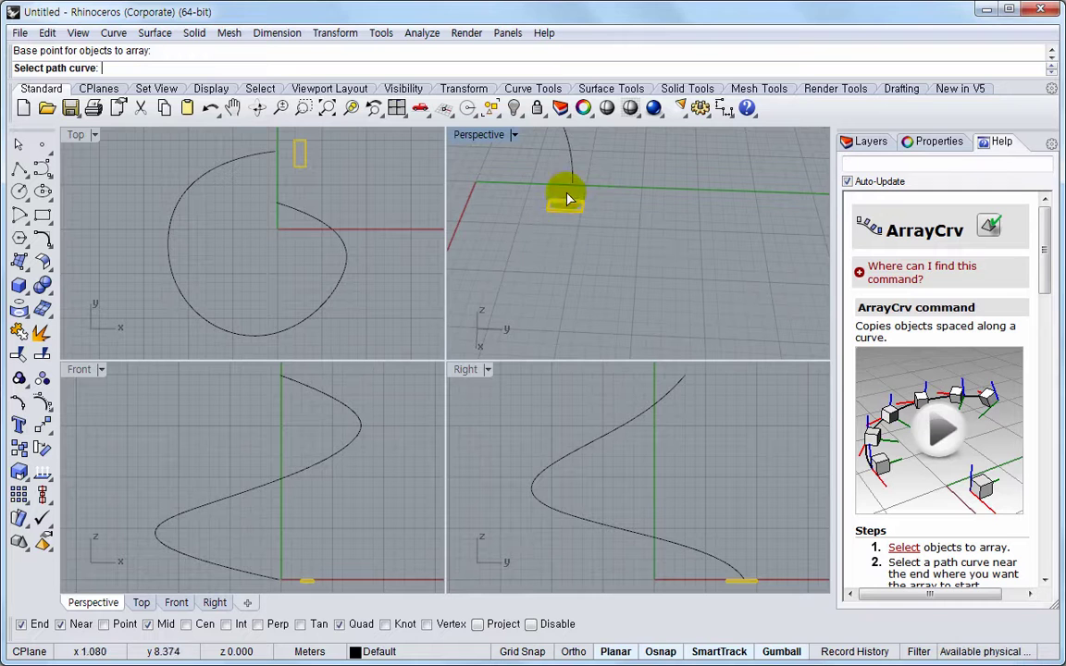
Choose the spiral near its lower end as the path and create the array with 20 items and No rotation orientation.
click(572, 178)
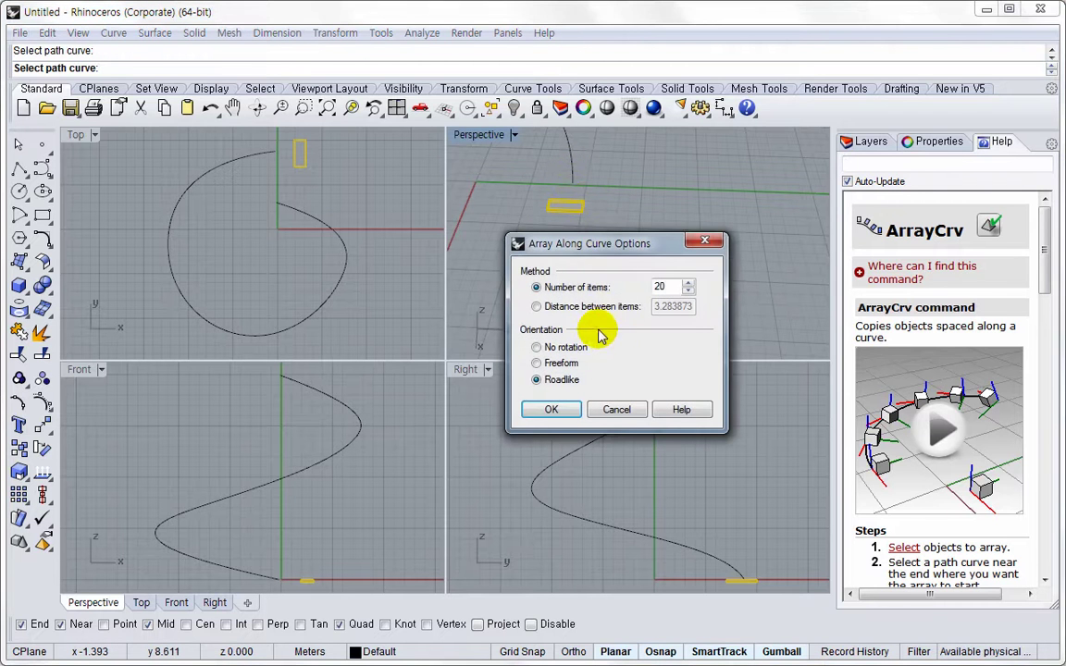
click(537, 348)
click(552, 409)
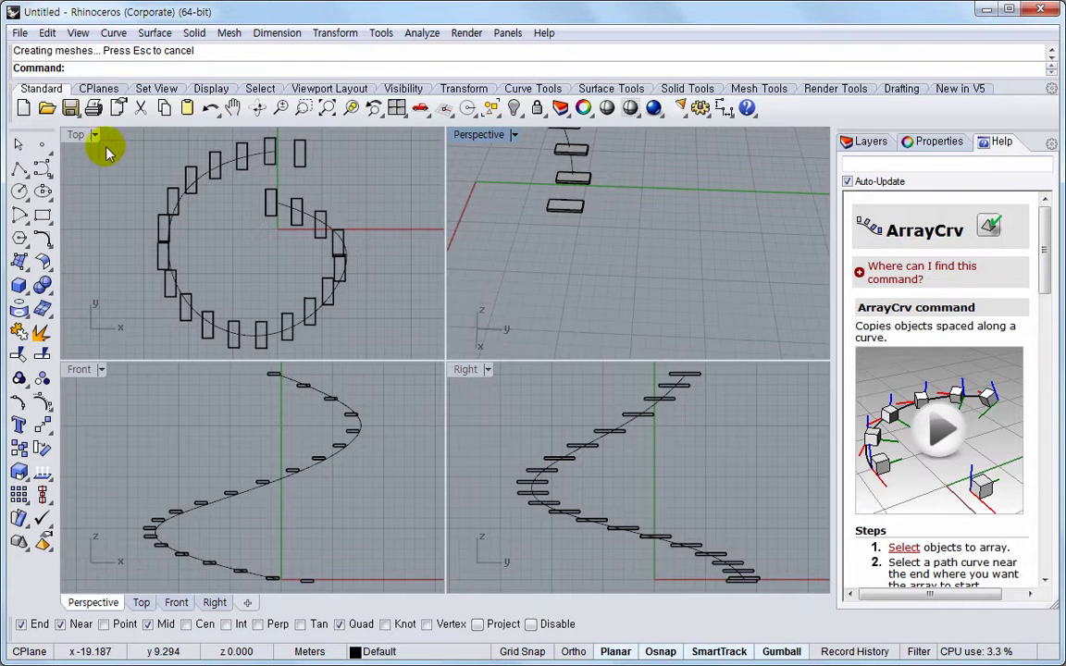
Maximize the Top view and place a copy of the spiral curve beside the original along the positive X direction.
double_click(77, 136)
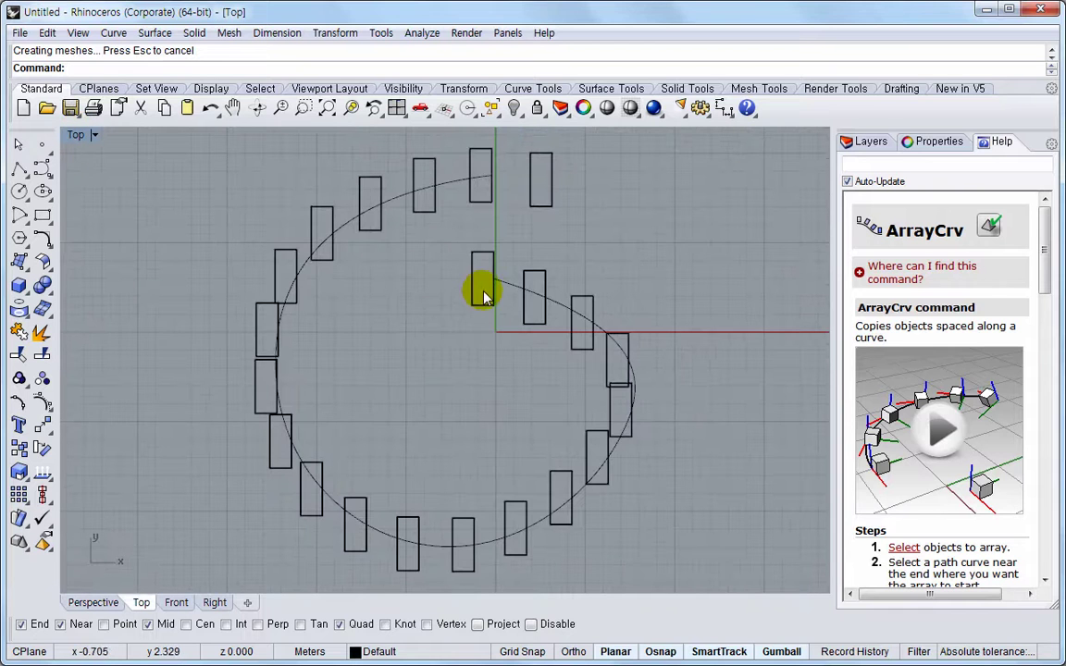
click(604, 334)
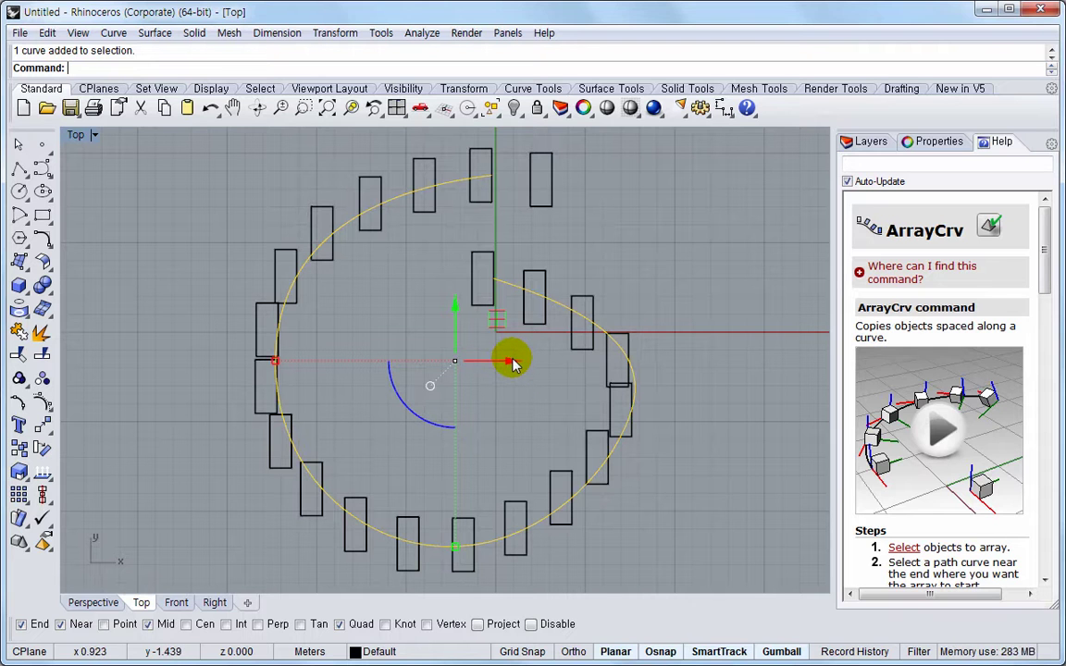
drag(515, 365, 750, 363)
right_drag(773, 380, 518, 364)
drag(507, 362, 652, 360)
click(705, 244)
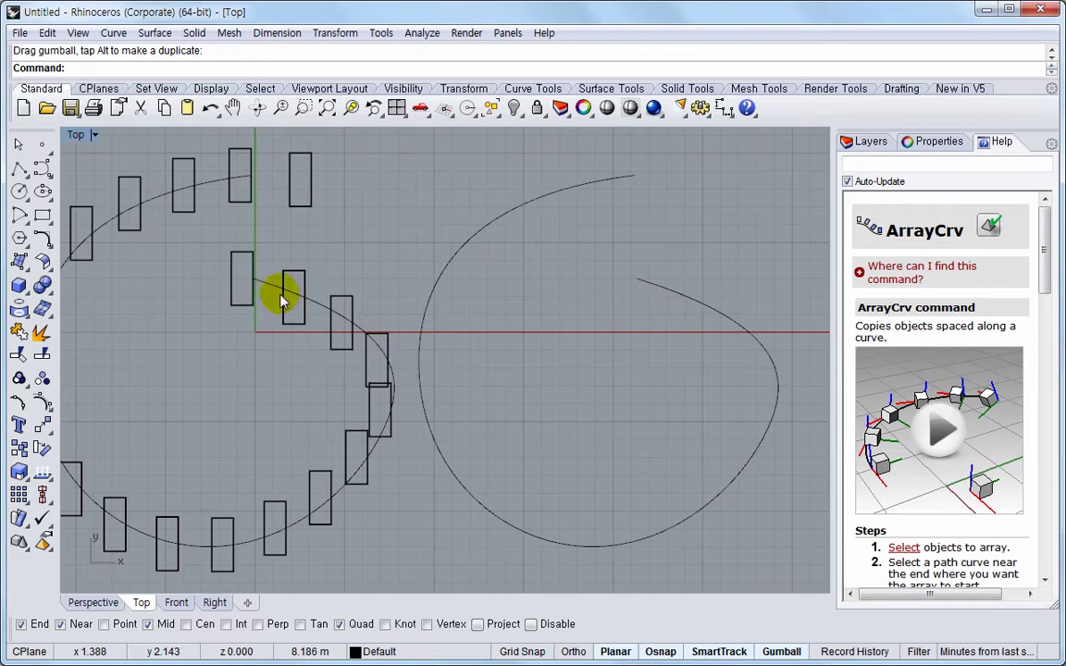
Start an array along curve with the standalone thin box and set its base point at the midpoint of the long edge facing the copied spiral.
click(350, 35)
mouse_move(368, 245)
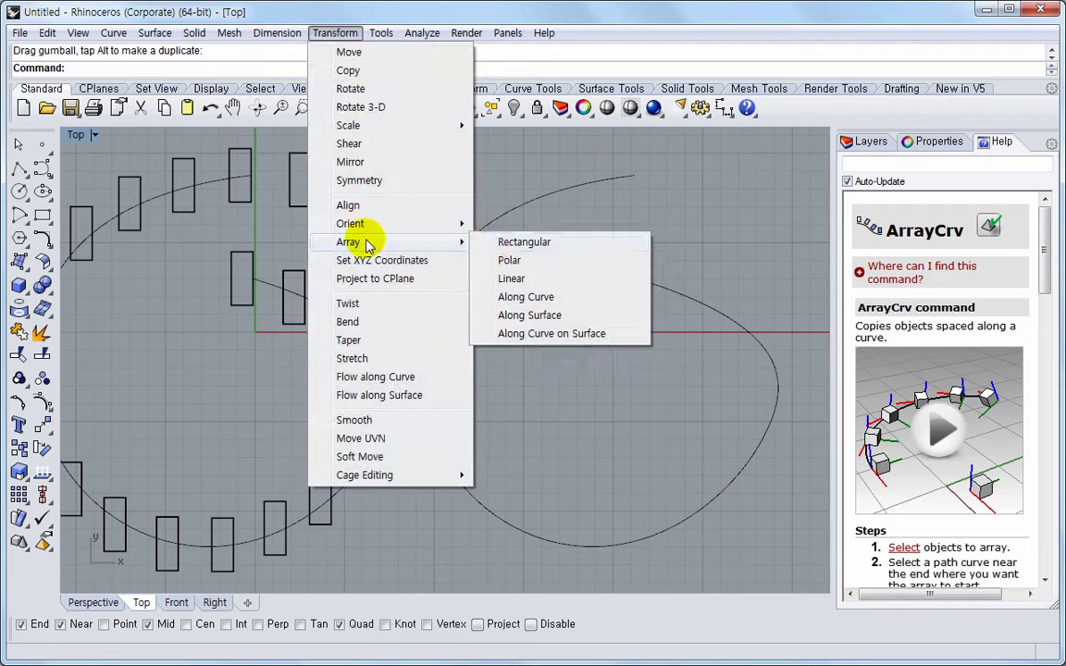
click(533, 296)
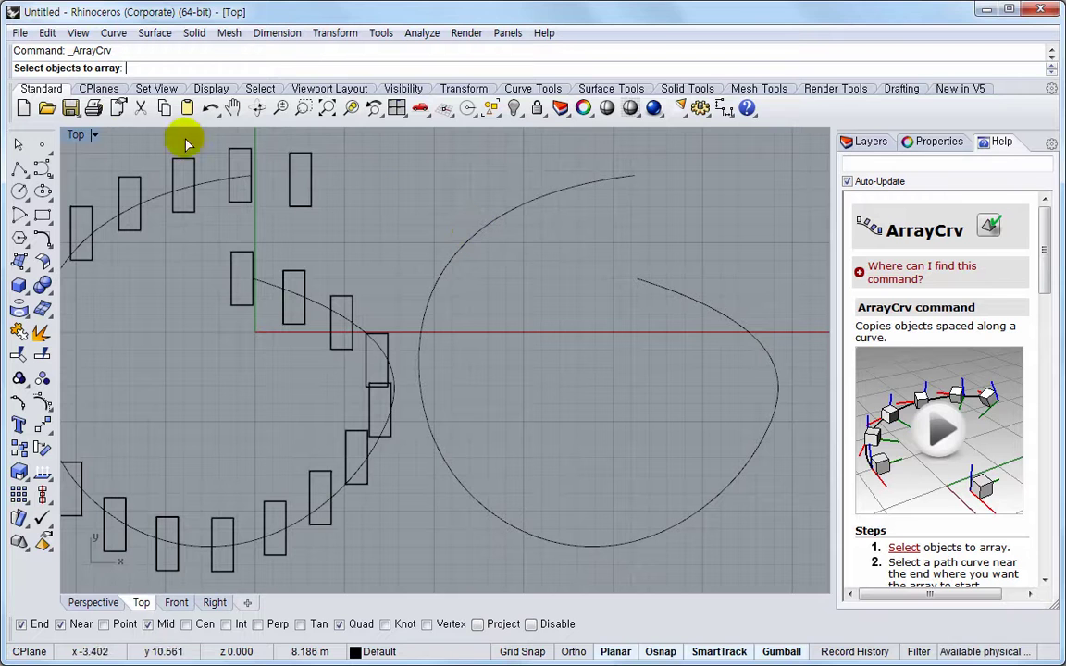
click(306, 166)
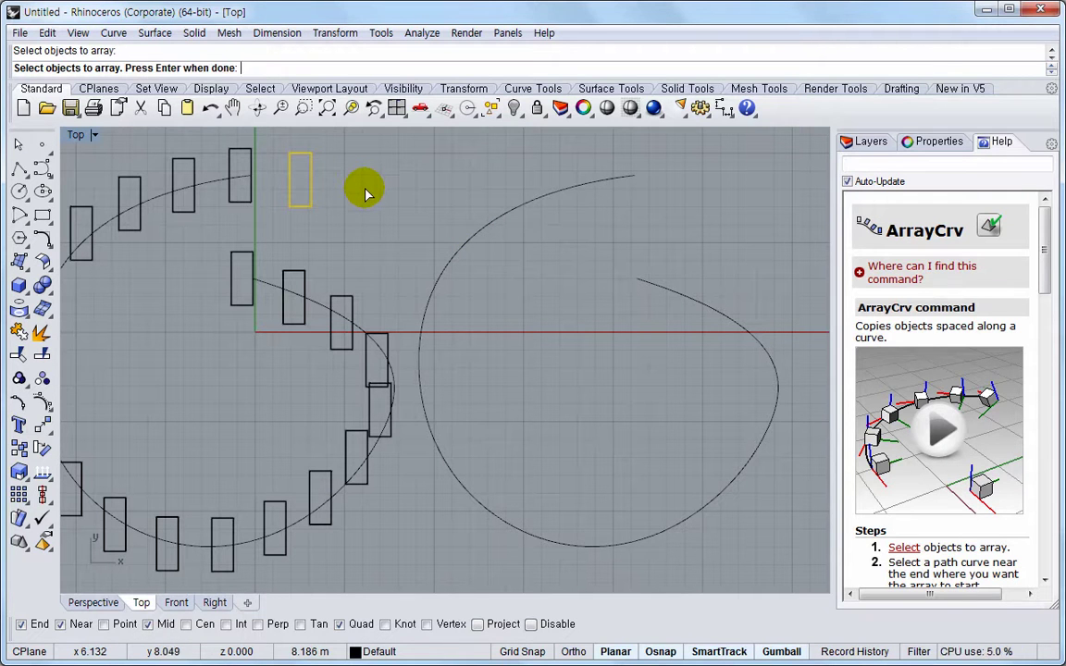
key(Return)
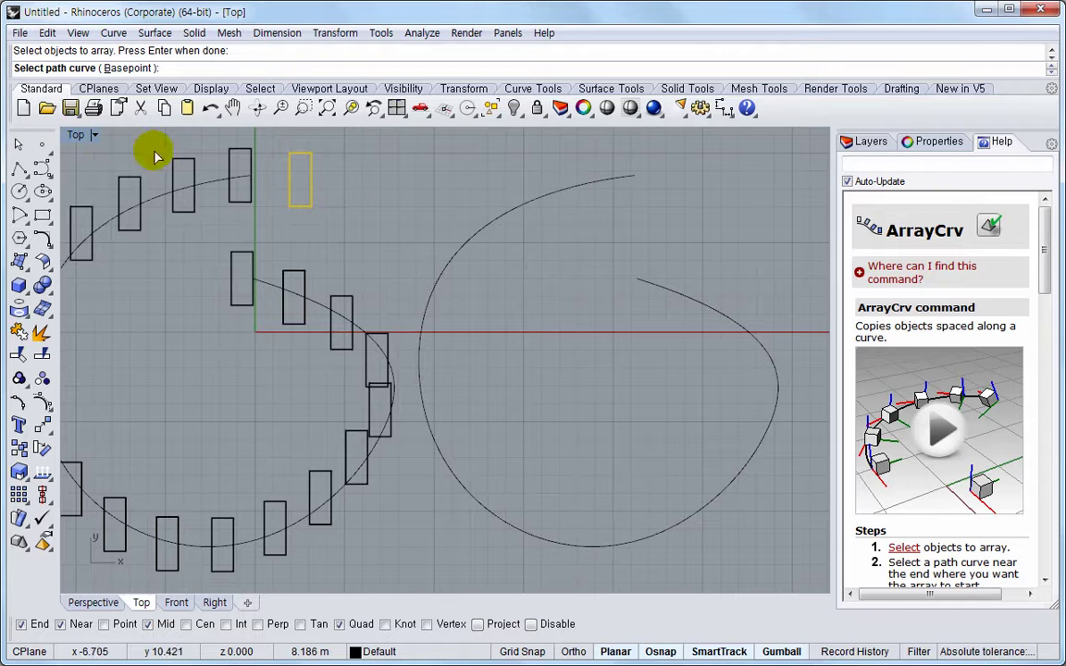
click(135, 67)
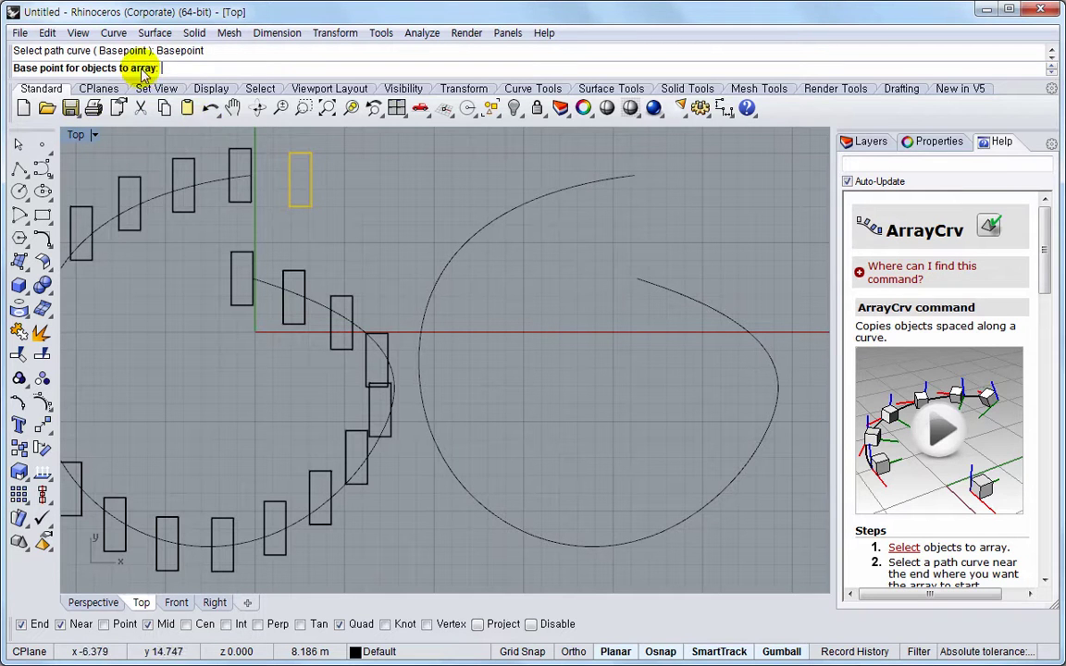
click(312, 183)
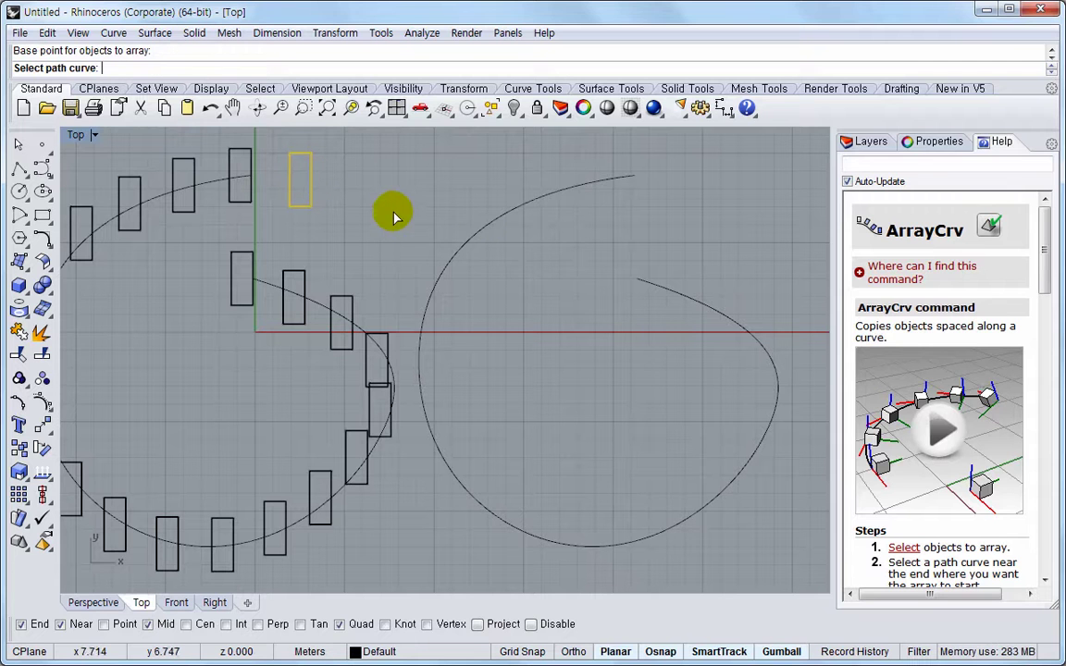
Array the box along the copied spiral from its end farthest along positive Y, using 20 items, Roadlike orientation and the Top construction plane.
click(618, 179)
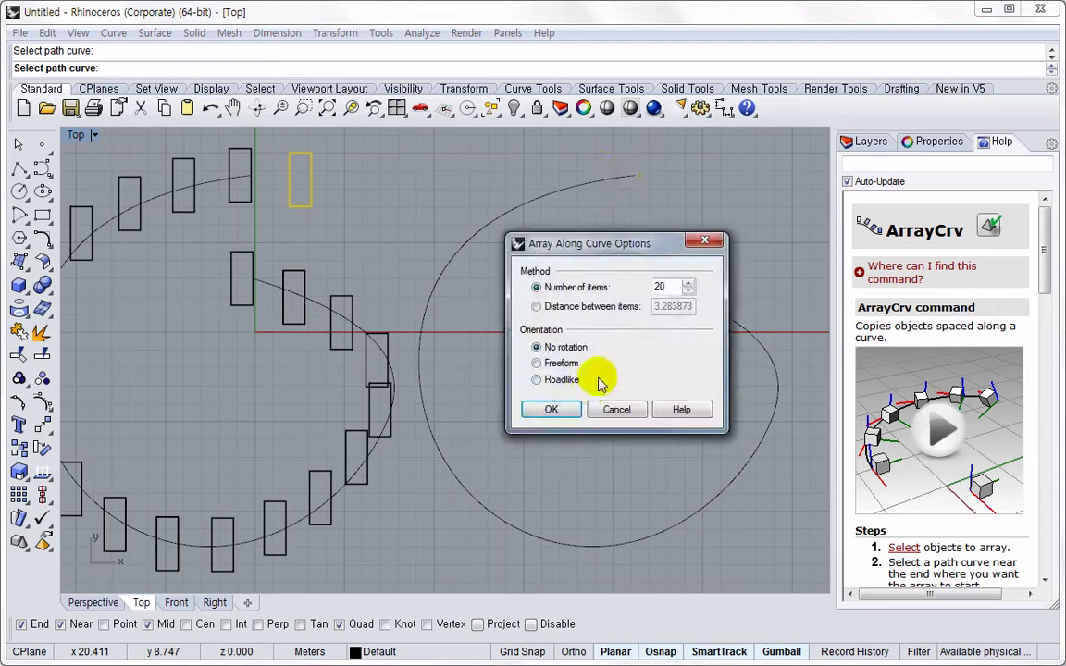
click(537, 380)
click(551, 409)
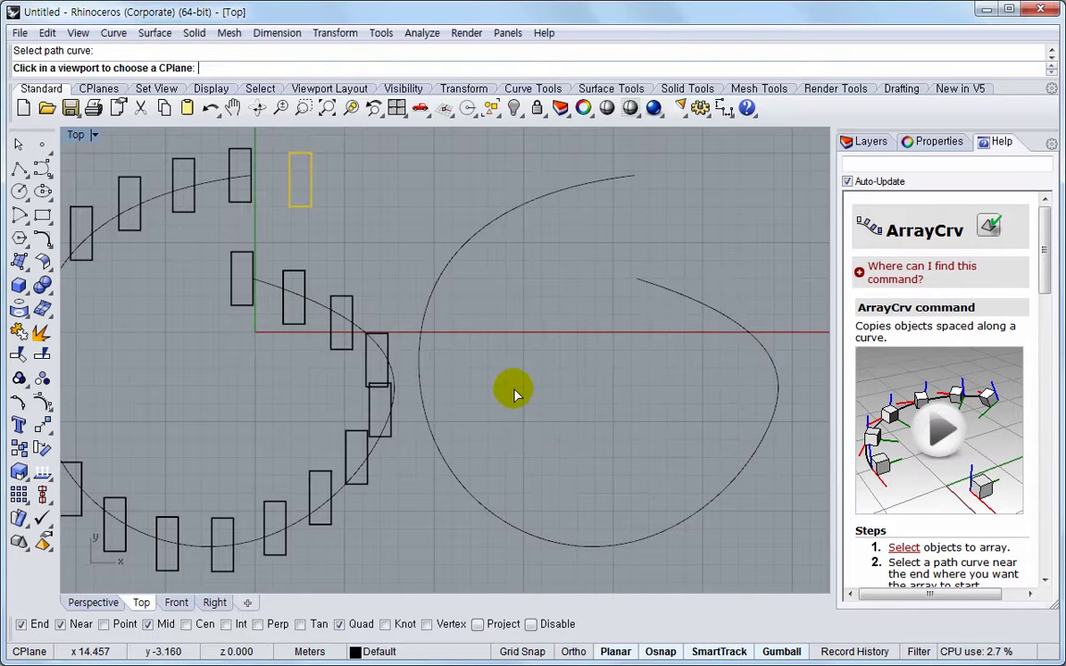
click(735, 235)
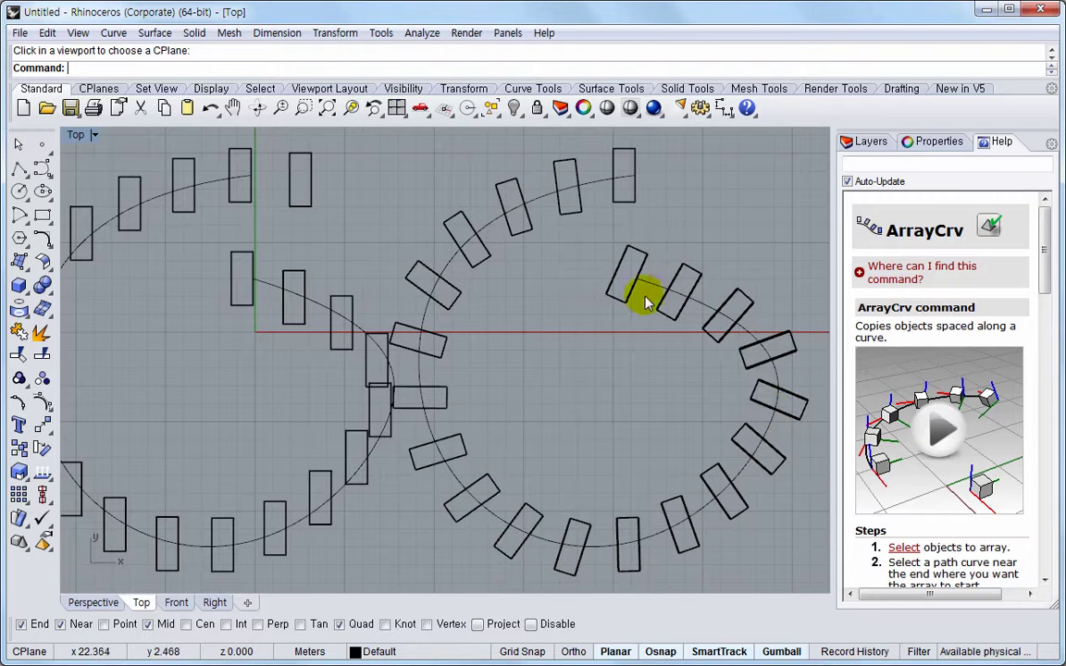
Review the ArrayCrv help on the Freeform, No rotation and Roadlike orientations against the two arrays in the Top view.
scroll(535, 372, down, 1)
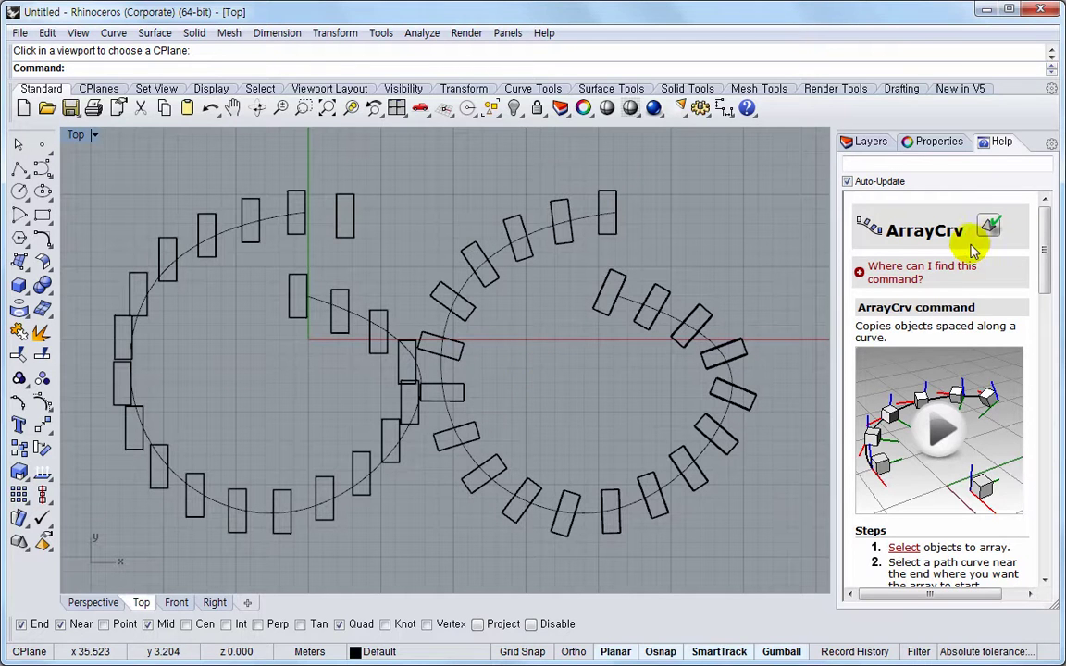
drag(1044, 236, 1041, 413)
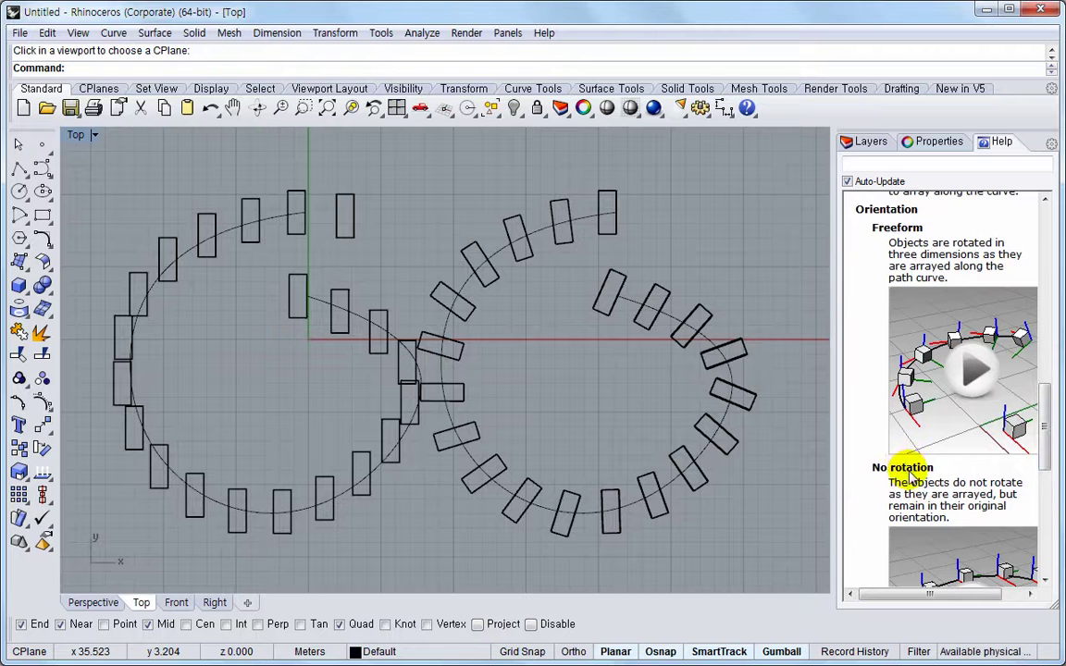
drag(1048, 439, 1042, 494)
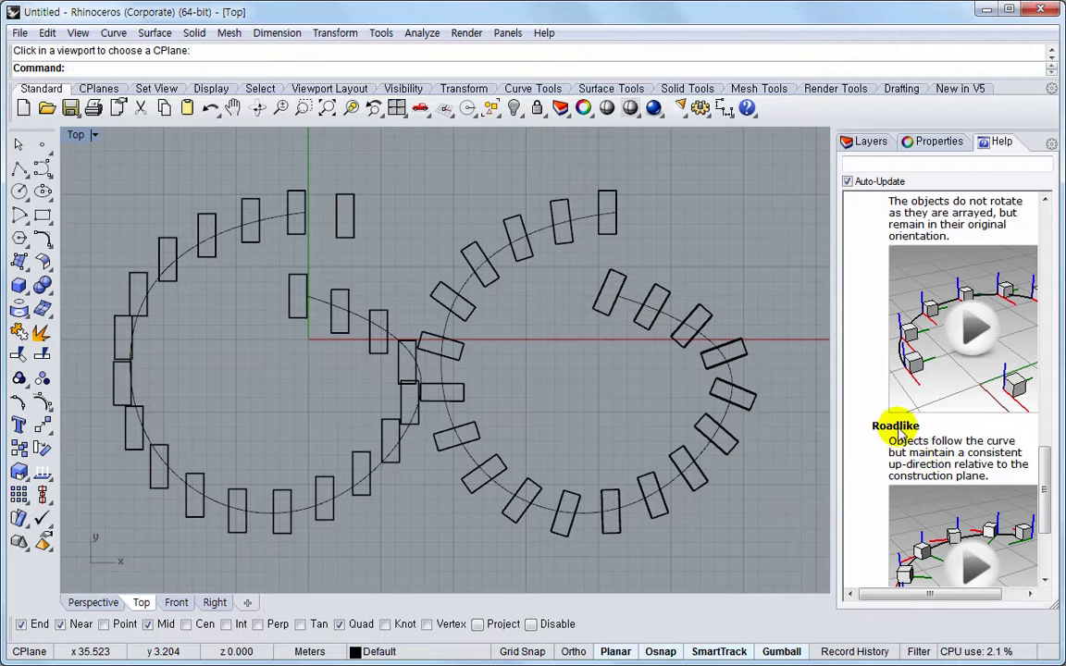
drag(1049, 488, 1043, 449)
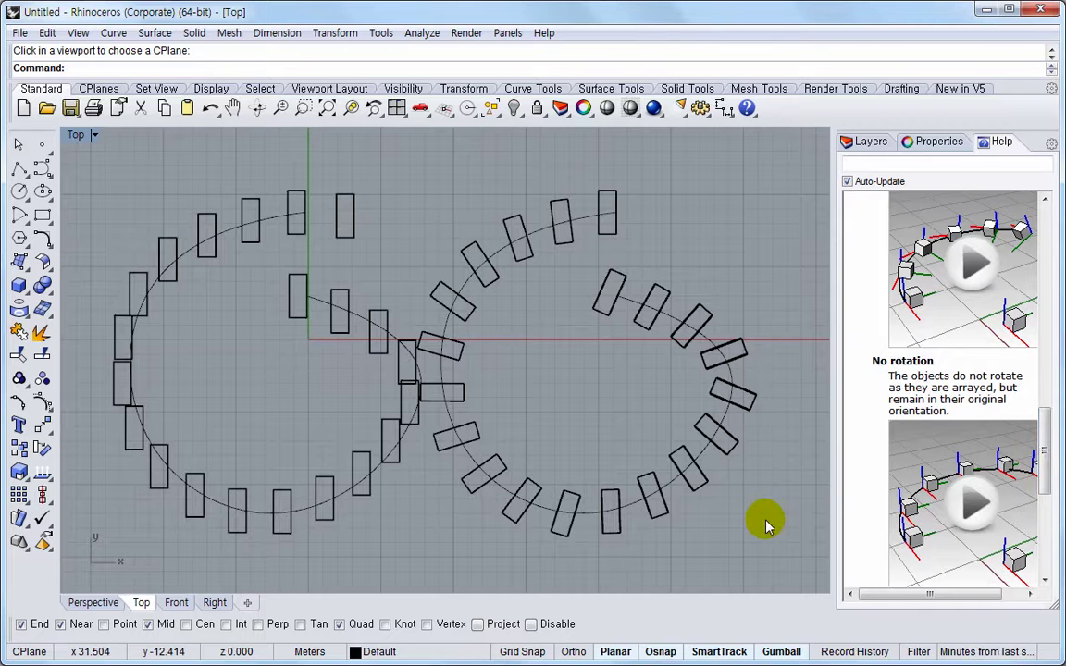